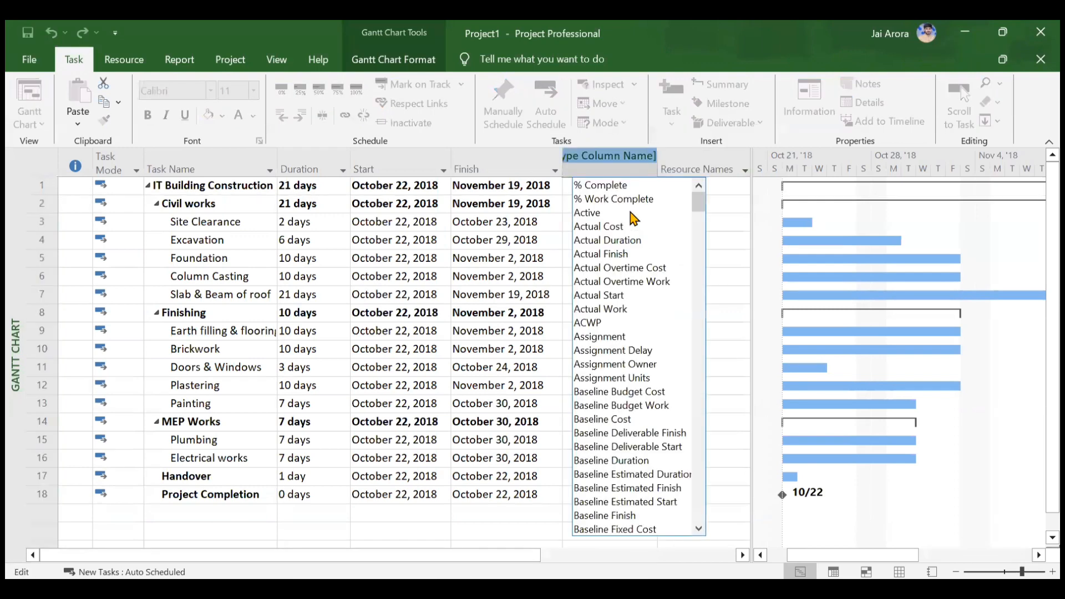
# Insert a Predecessors column after Finish and choose Site Clearance as the predecessor of Excavation.
pyautogui.write('predecessors')
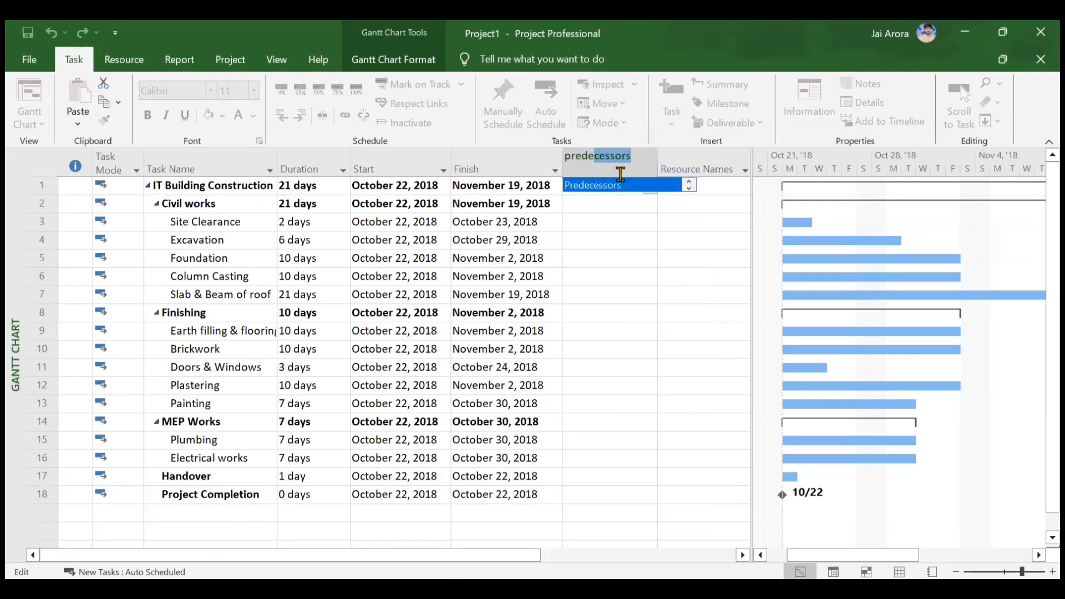
pyautogui.press('Return')
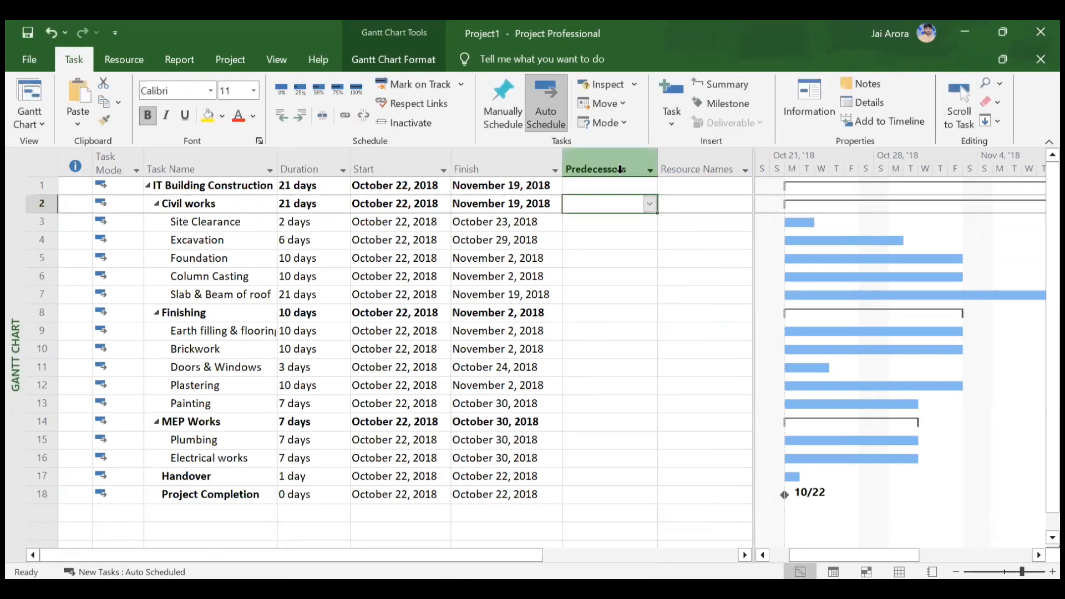
pyautogui.click(614, 241)
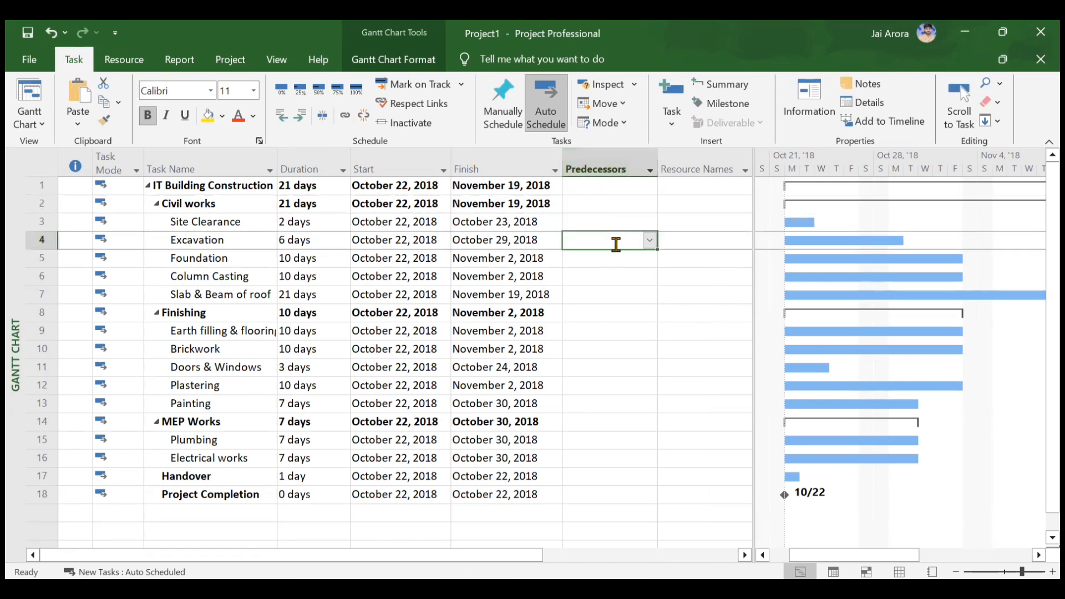
pyautogui.click(649, 242)
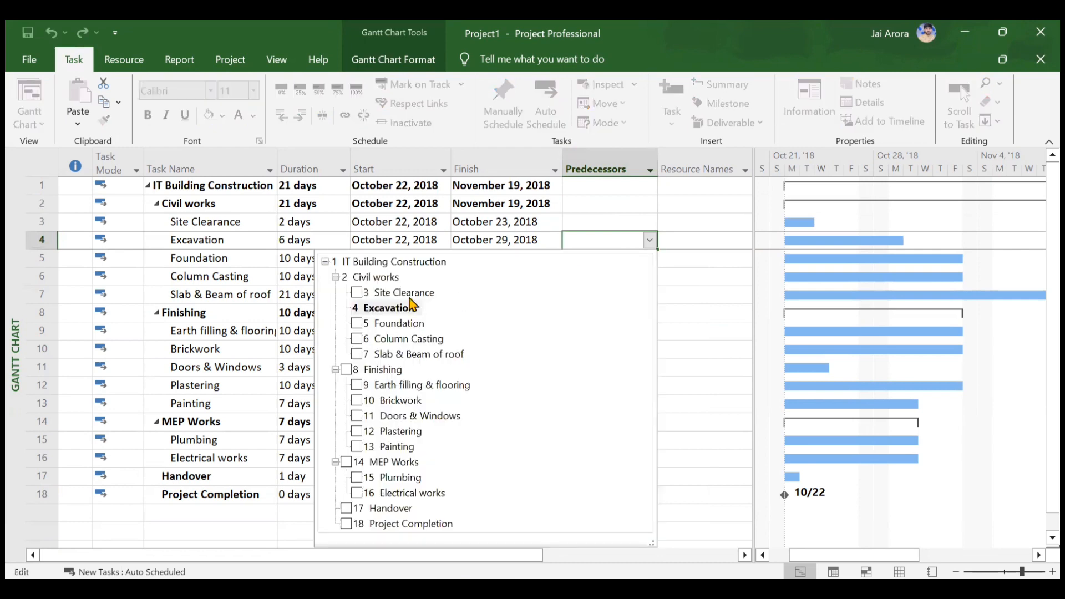
pyautogui.click(357, 293)
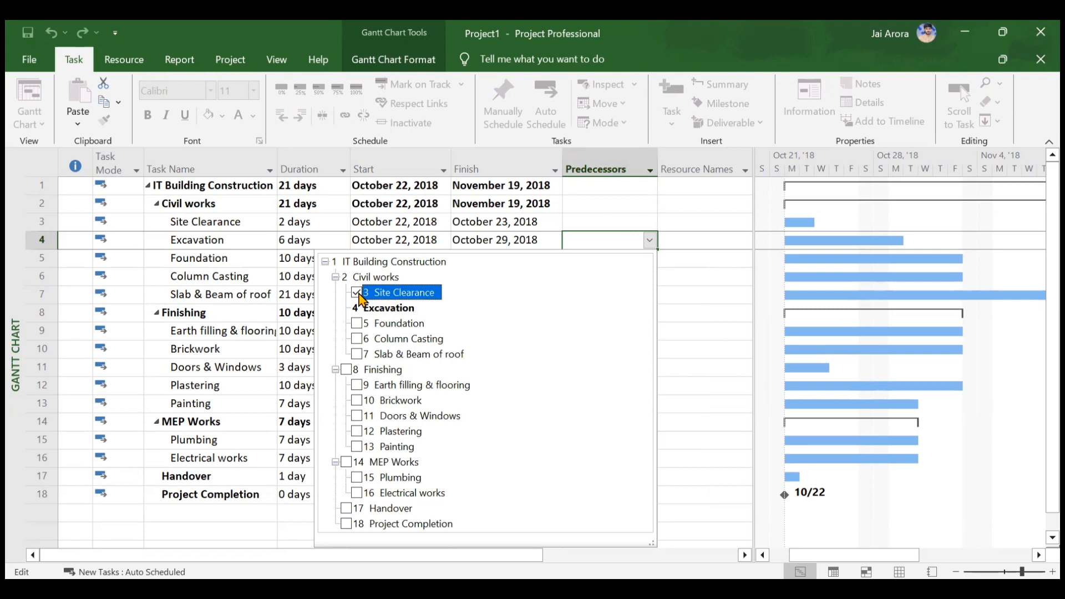
pyautogui.click(673, 211)
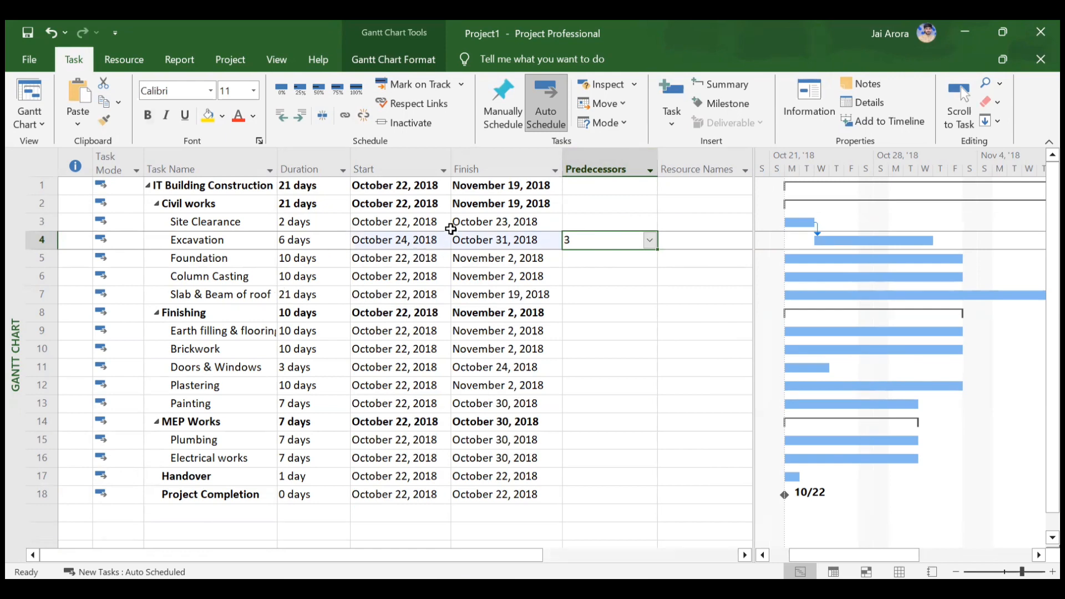
# Specify Excavation's link to task 3 explicitly as finish-to-start (FS).
pyautogui.doubleClick(588, 241)
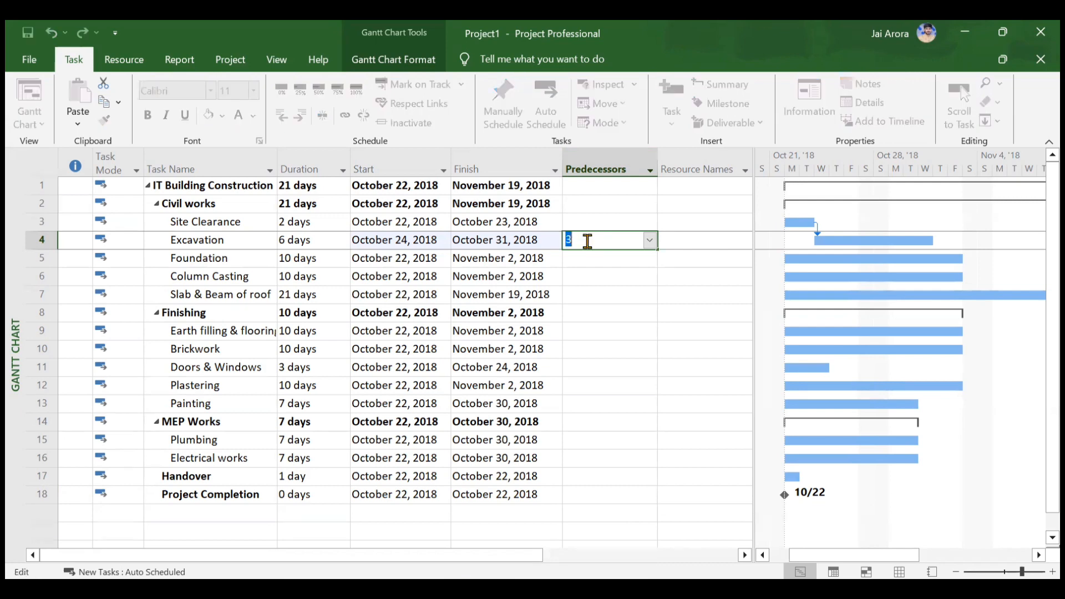
pyautogui.click(588, 242)
pyautogui.write('FS')
pyautogui.press('Return')
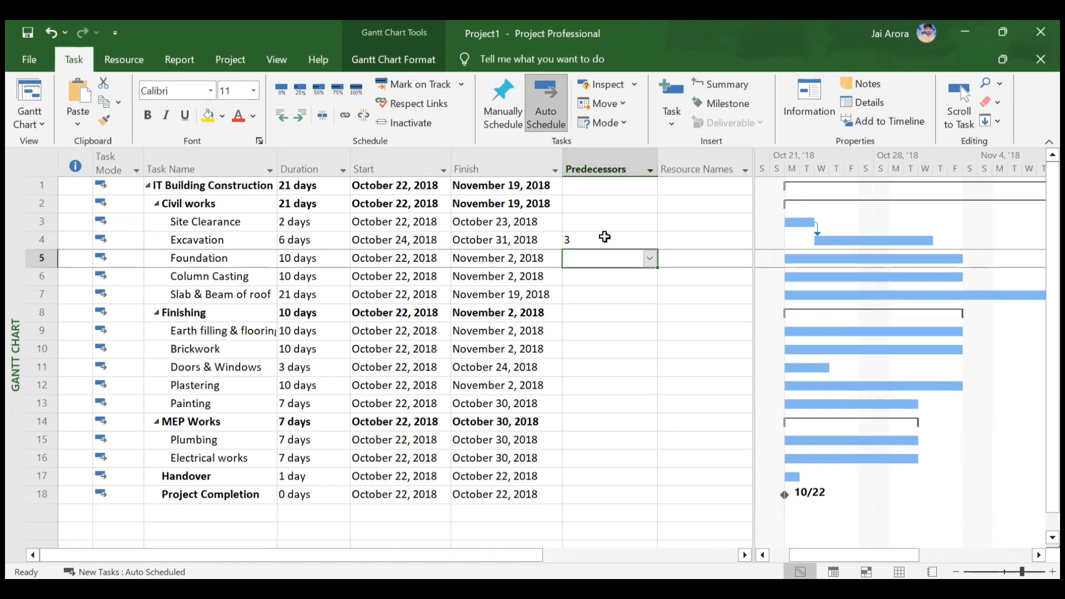
# Change Excavation's predecessor entry to the start-to-start link 3SS.
pyautogui.click(605, 237)
pyautogui.click(605, 237)
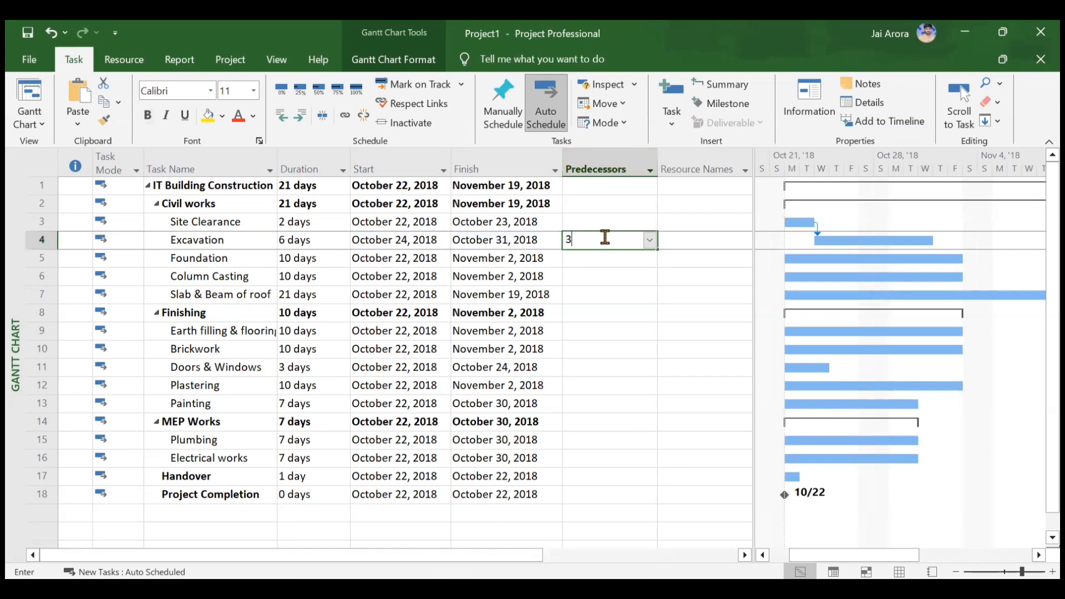
pyautogui.write('SS')
pyautogui.press('Return')
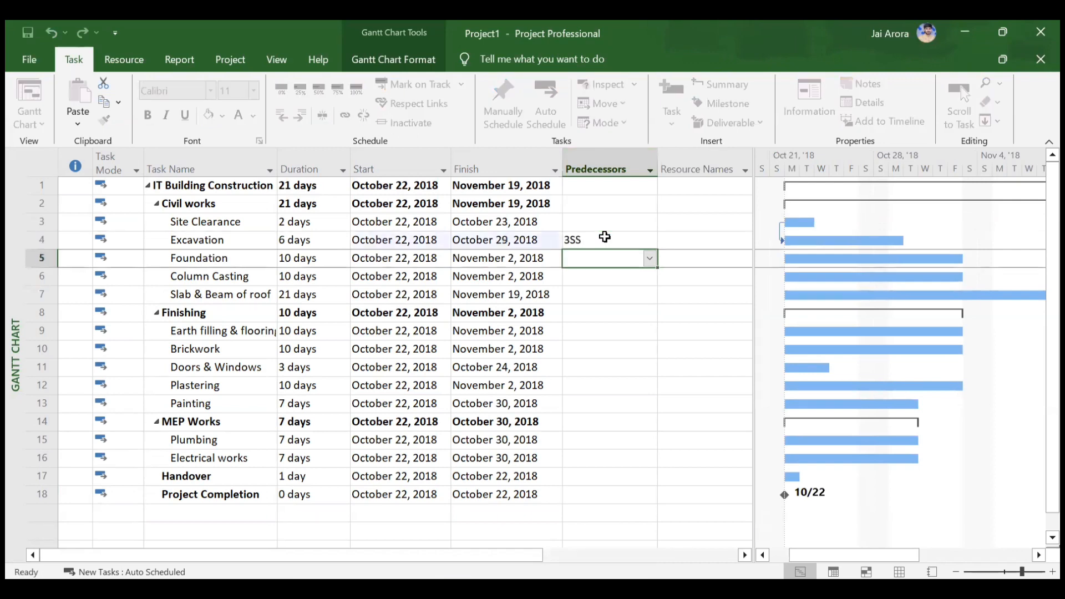
# Add a 10-day lag to Excavation's start-to-start link, entering the predecessor as 3SS+10.
pyautogui.click(605, 237)
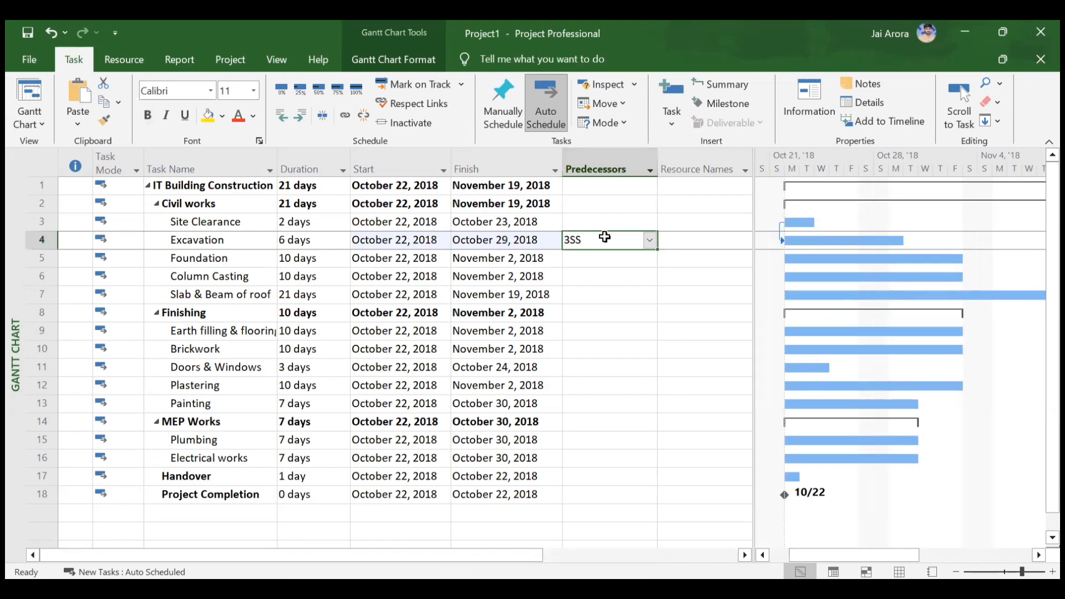
pyautogui.click(605, 237)
pyautogui.click(605, 237)
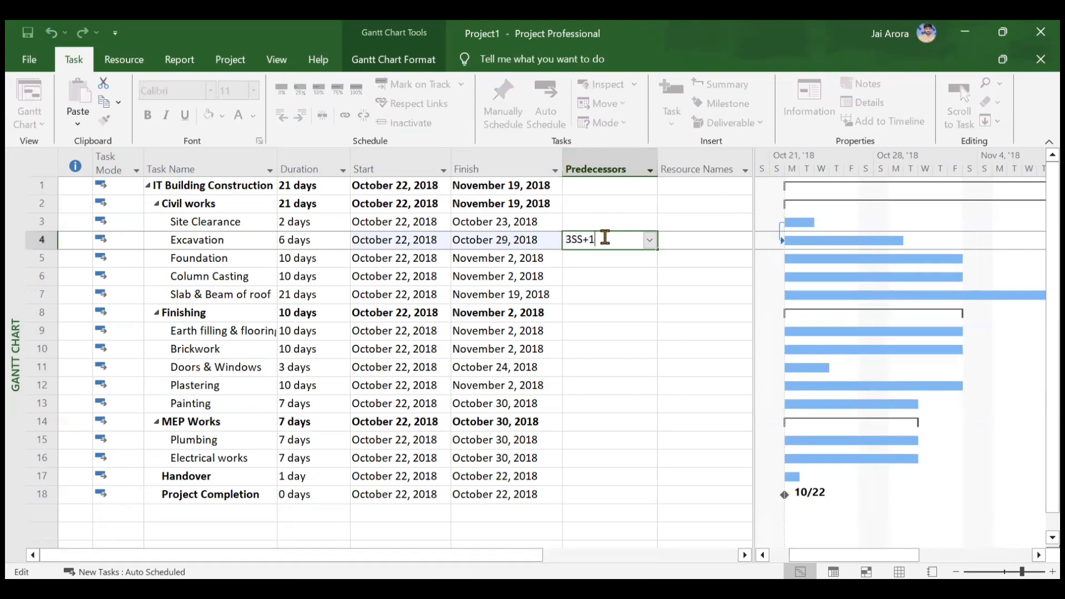
pyautogui.write('+10')
pyautogui.press('Return')
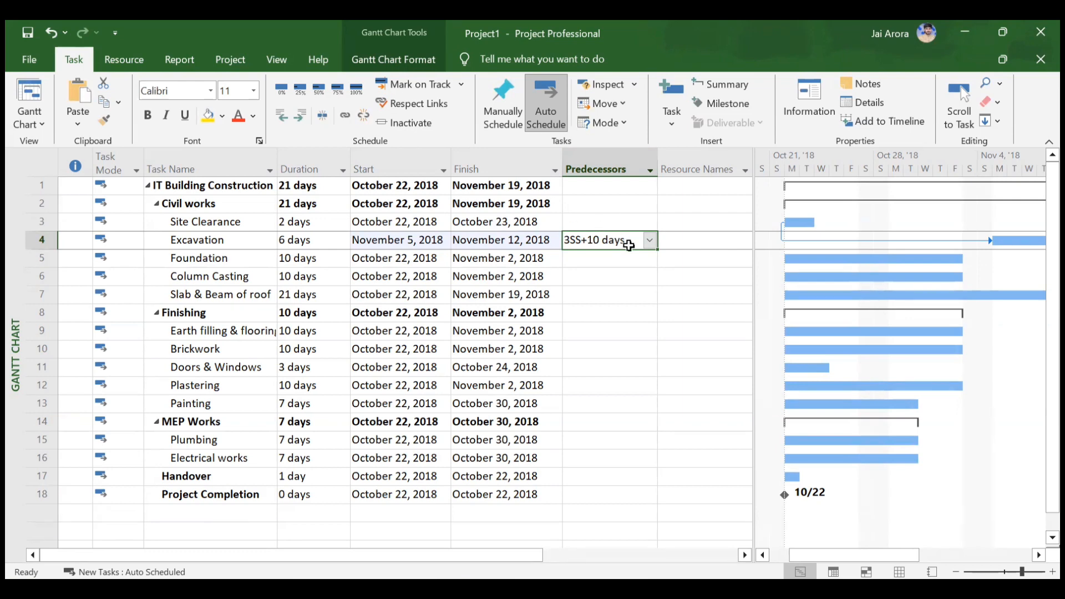
# Set Excavation's predecessor to plain task 3 and Foundation's predecessor to task 4.
pyautogui.write('3')
pyautogui.press('Return')
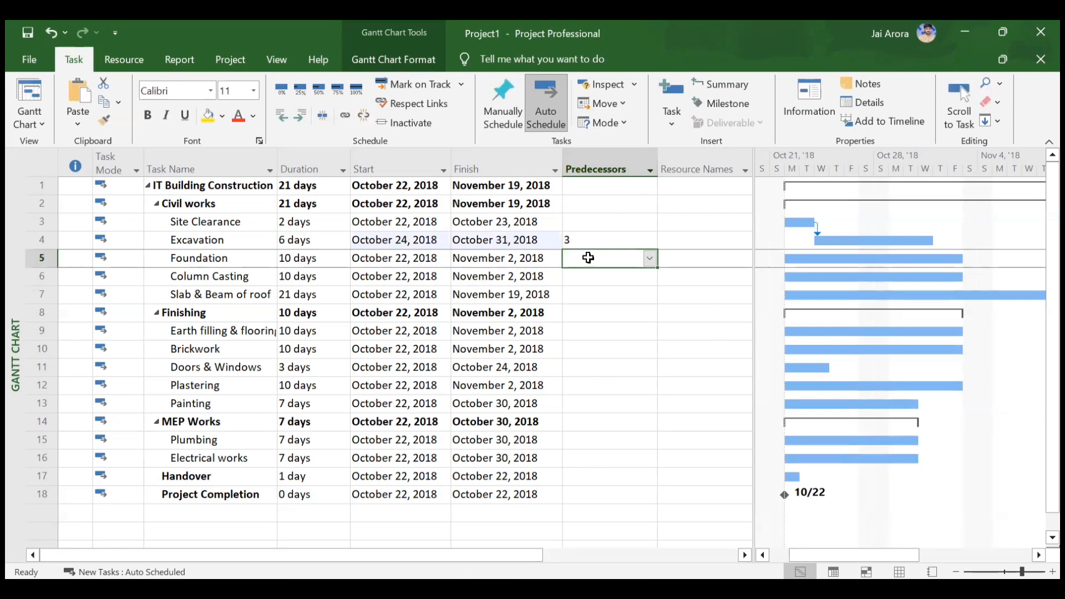
pyautogui.write('4')
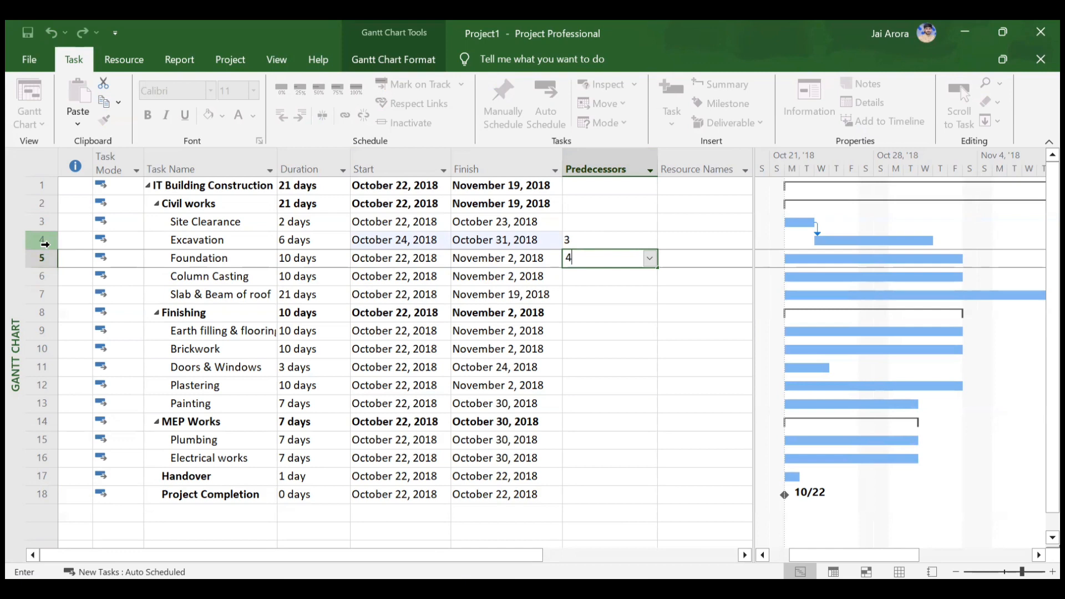
pyautogui.press('Return')
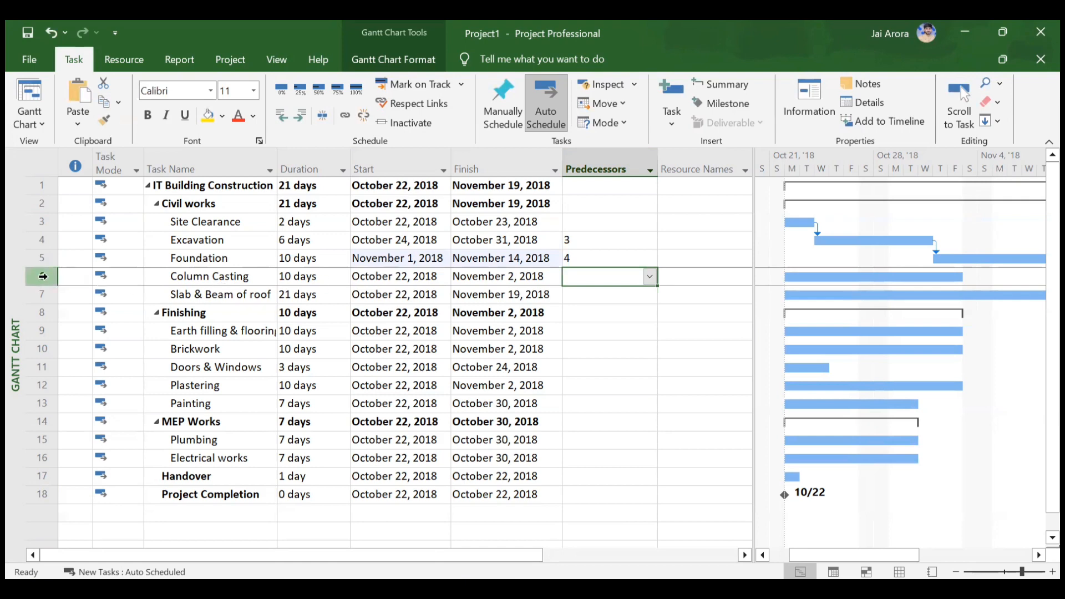
pyautogui.write('6')
pyautogui.press('Return')
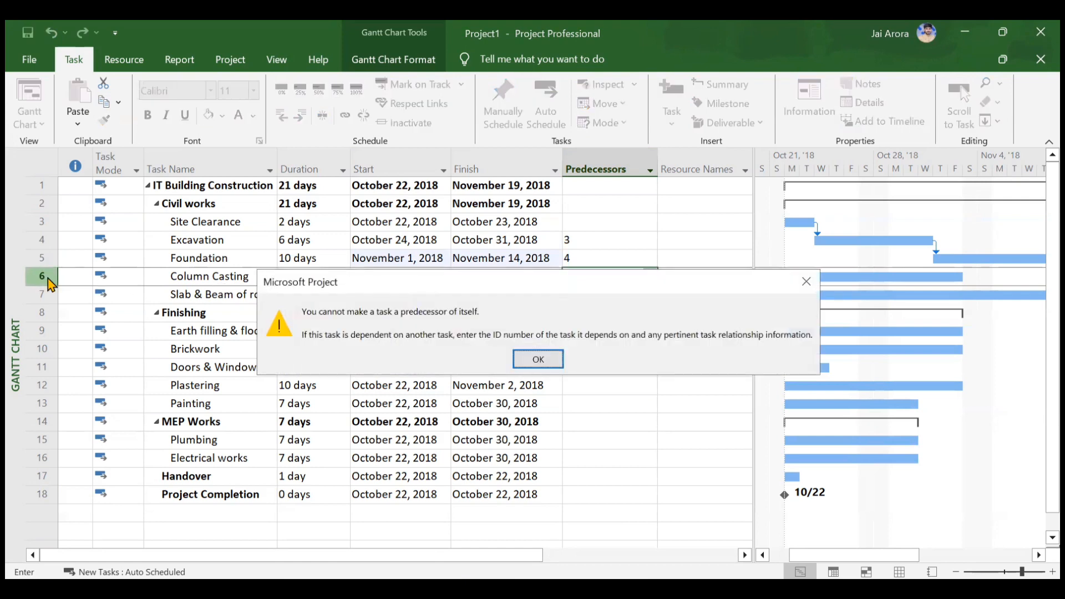
pyautogui.click(525, 359)
# Set the predecessor of Column Casting to task 5 and of Slab & Beam of roof to task 6.
pyautogui.write('5')
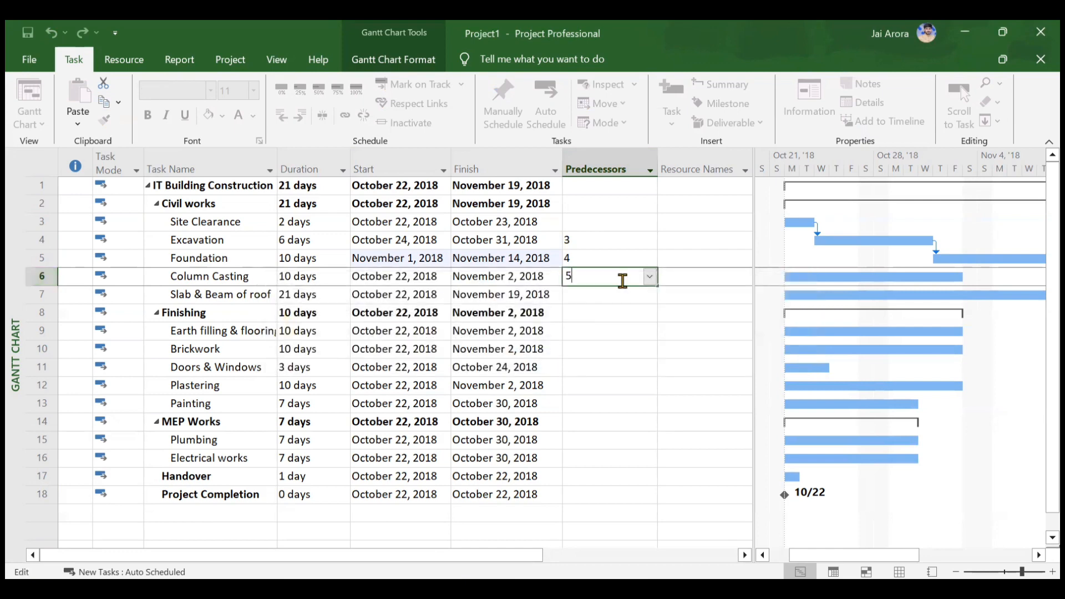
pyautogui.press('Return')
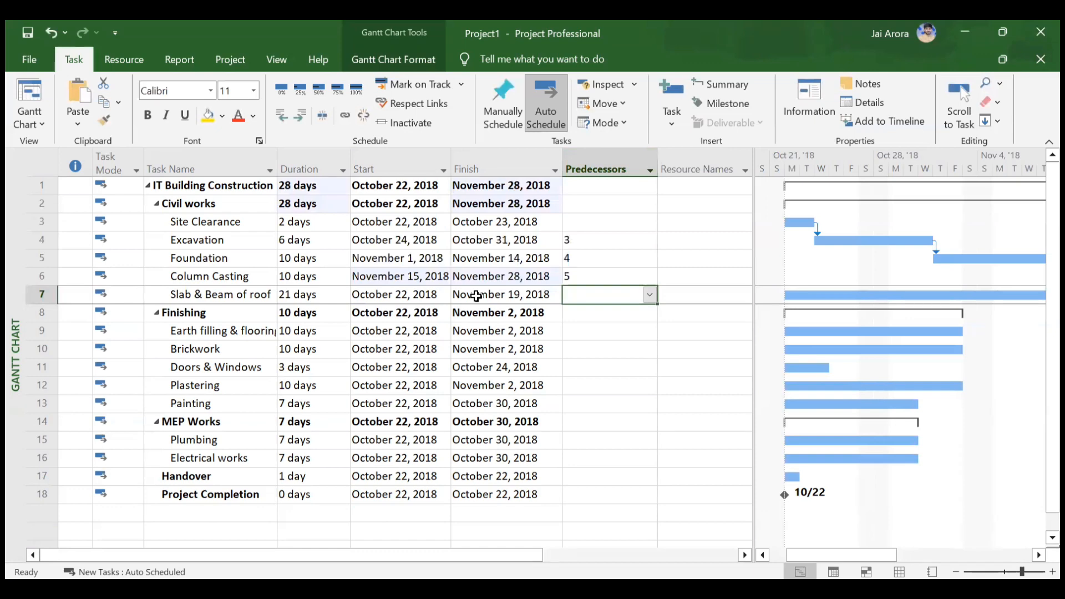
pyautogui.write('6')
pyautogui.press('Return')
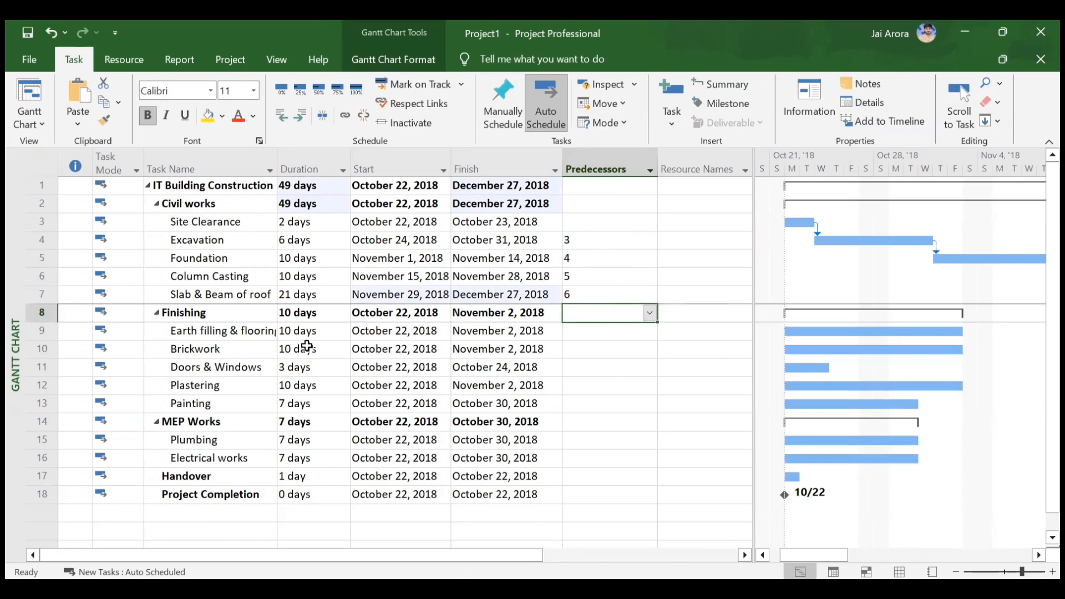
# In the task information for Earth filling & flooring, add Slab & Beam of roof as its predecessor.
pyautogui.click(592, 331)
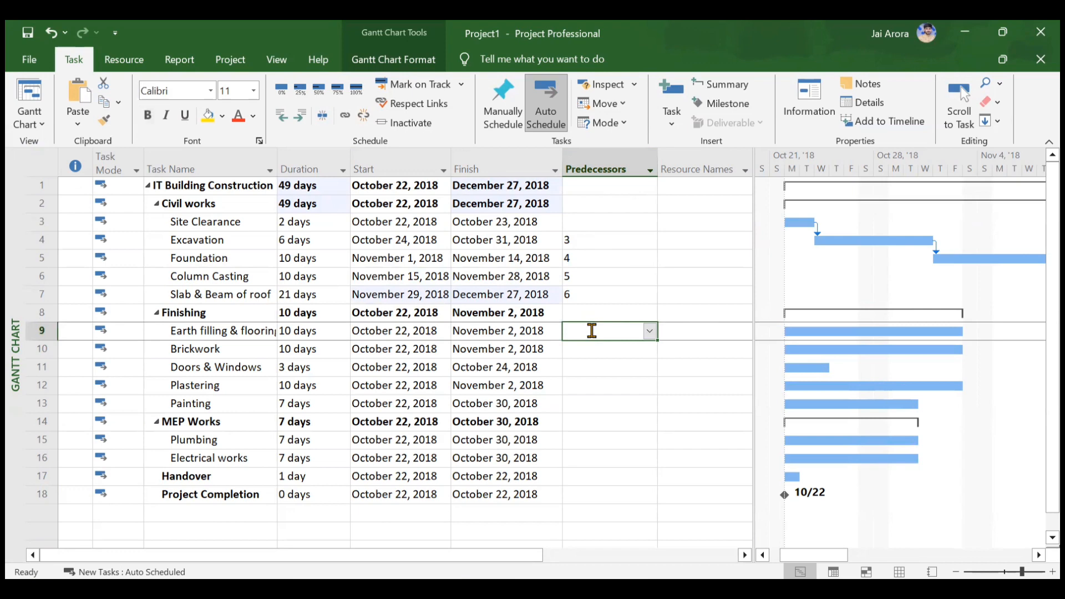
pyautogui.click(806, 104)
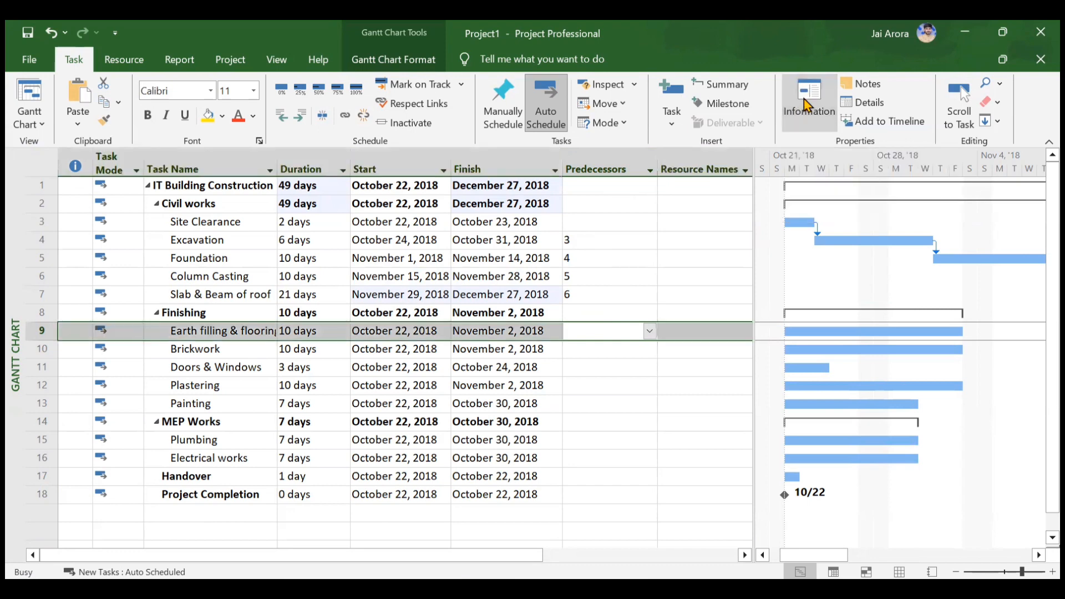
pyautogui.click(356, 162)
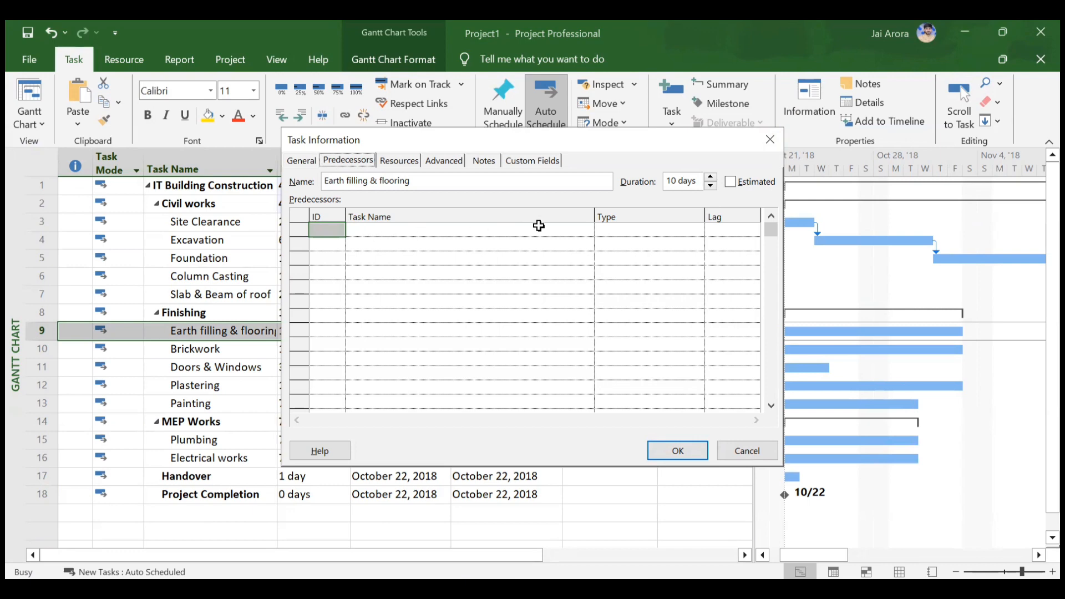
pyautogui.click(557, 229)
pyautogui.click(586, 229)
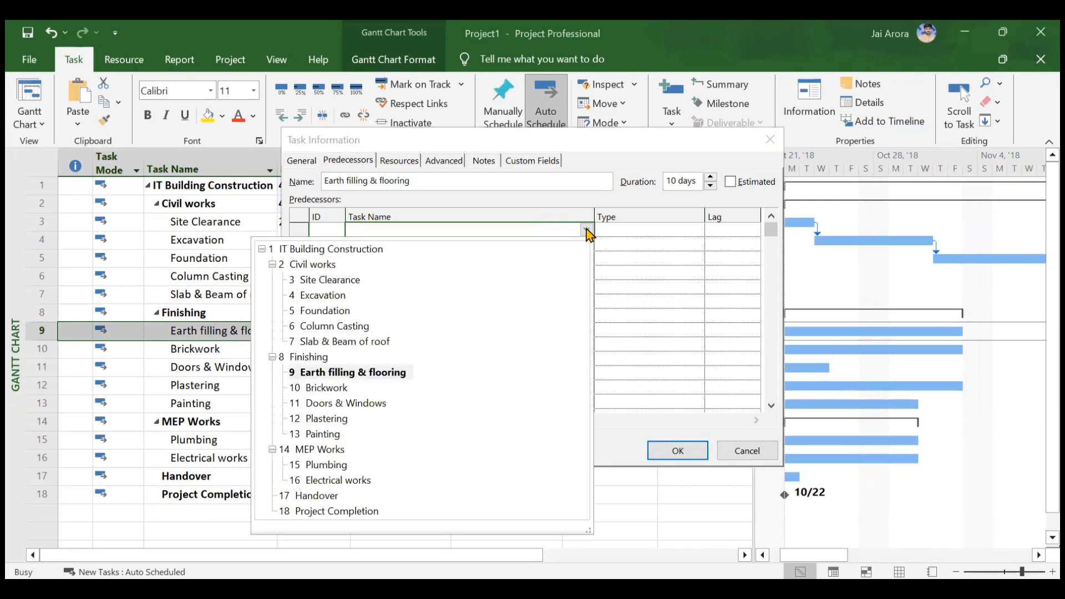
pyautogui.click(316, 341)
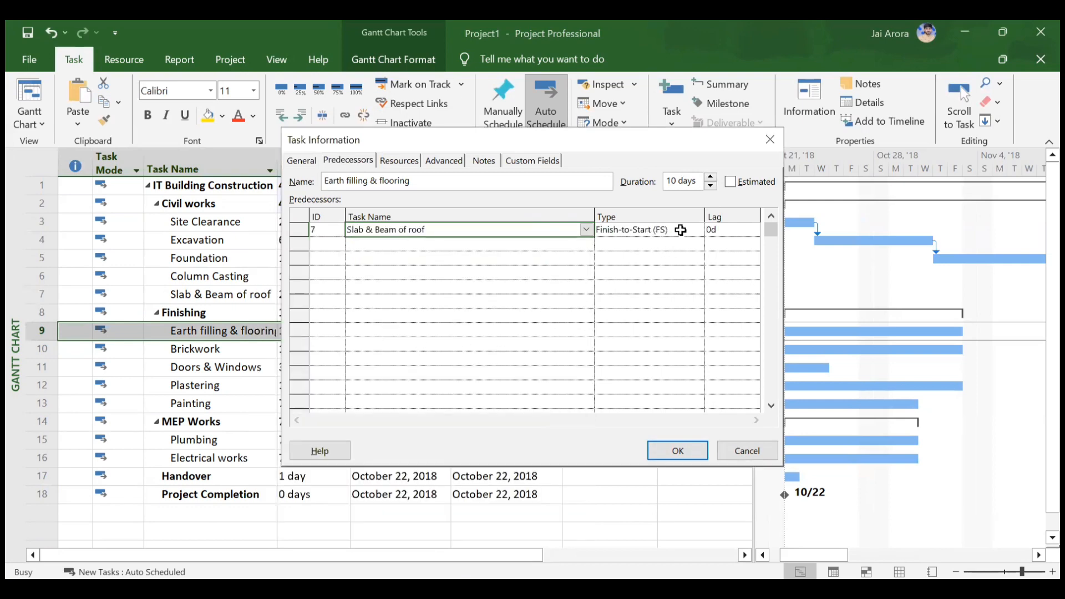
# Give the Slab & Beam of roof link of Earth filling & flooring a 10-day lag and accept the task information.
pyautogui.click(720, 229)
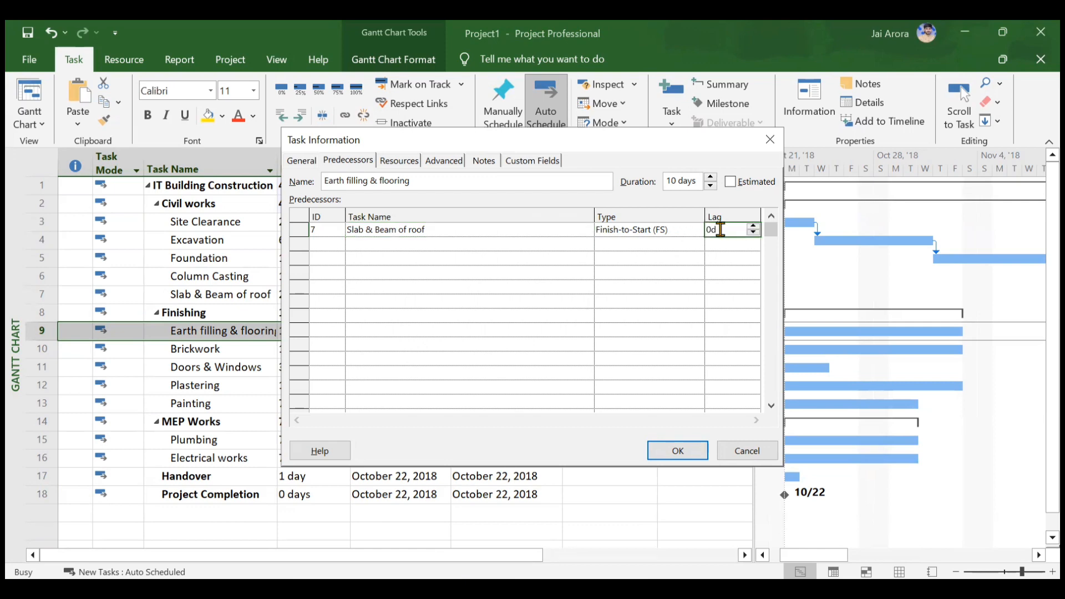
pyautogui.write('10')
pyautogui.press('Return')
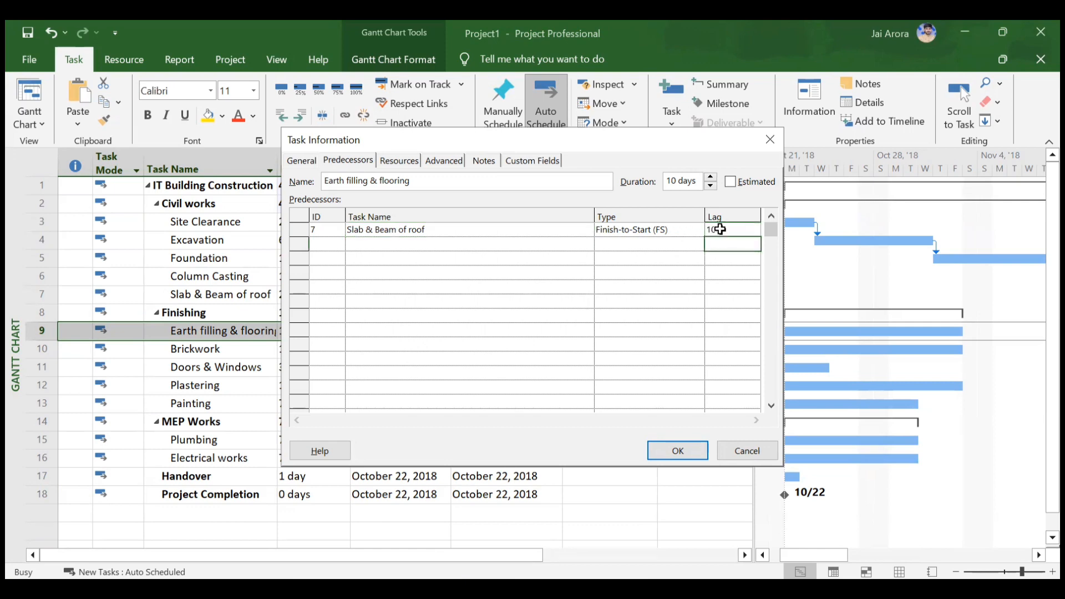
pyautogui.click(678, 451)
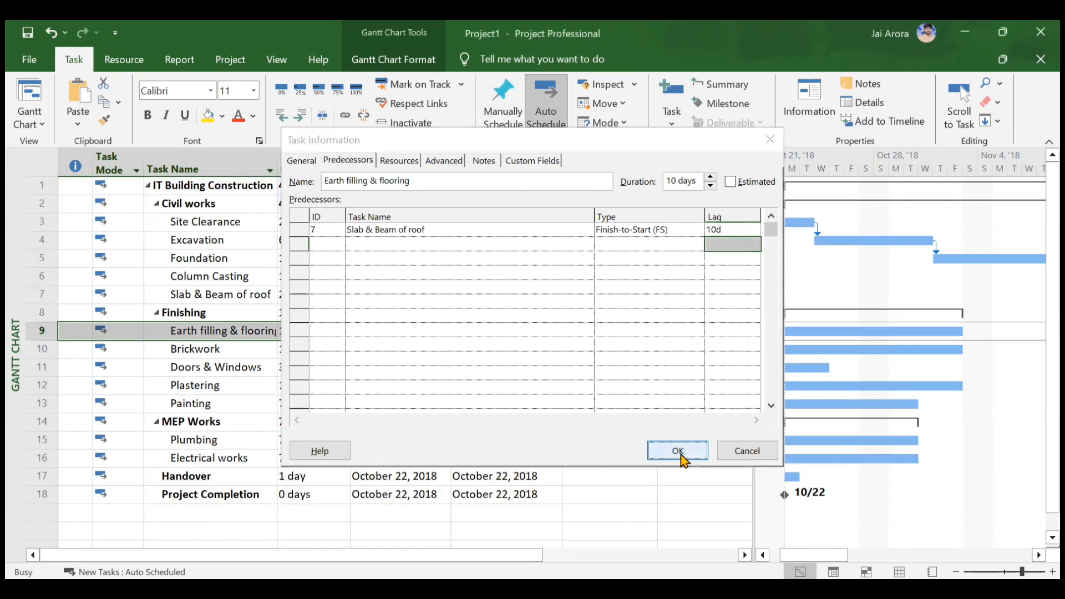
pyautogui.click(610, 331)
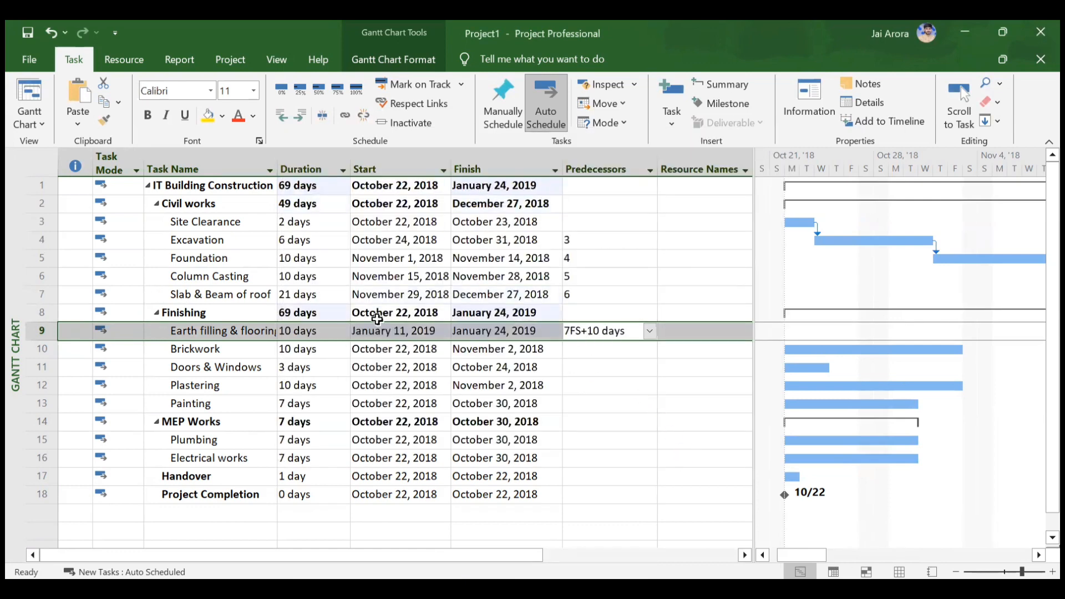
# In the task information for Brickwork, add Slab & Beam of roof as its predecessor.
pyautogui.click(618, 353)
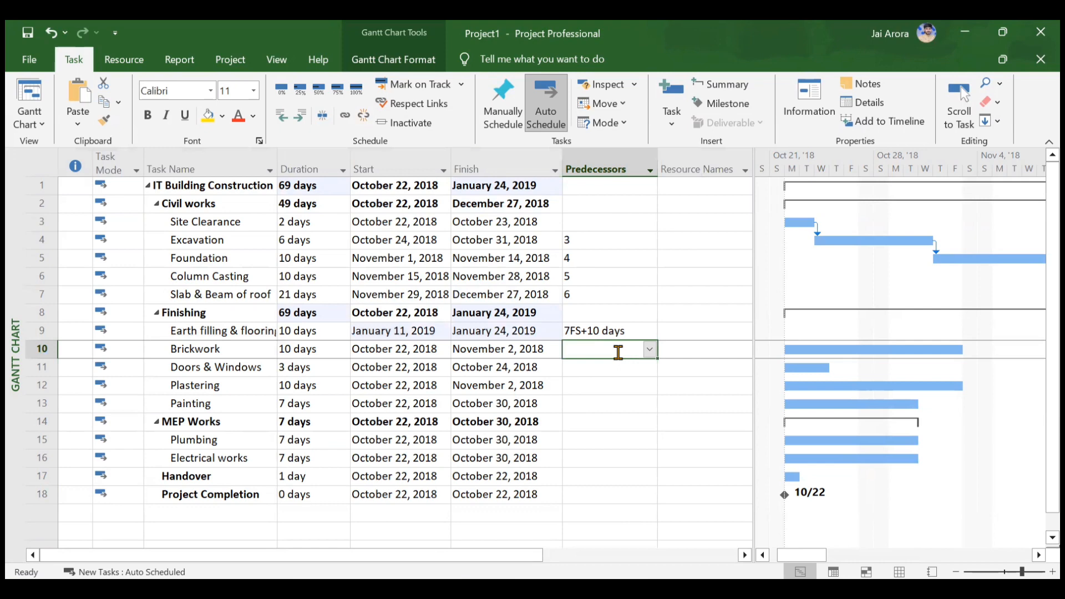
pyautogui.click(803, 104)
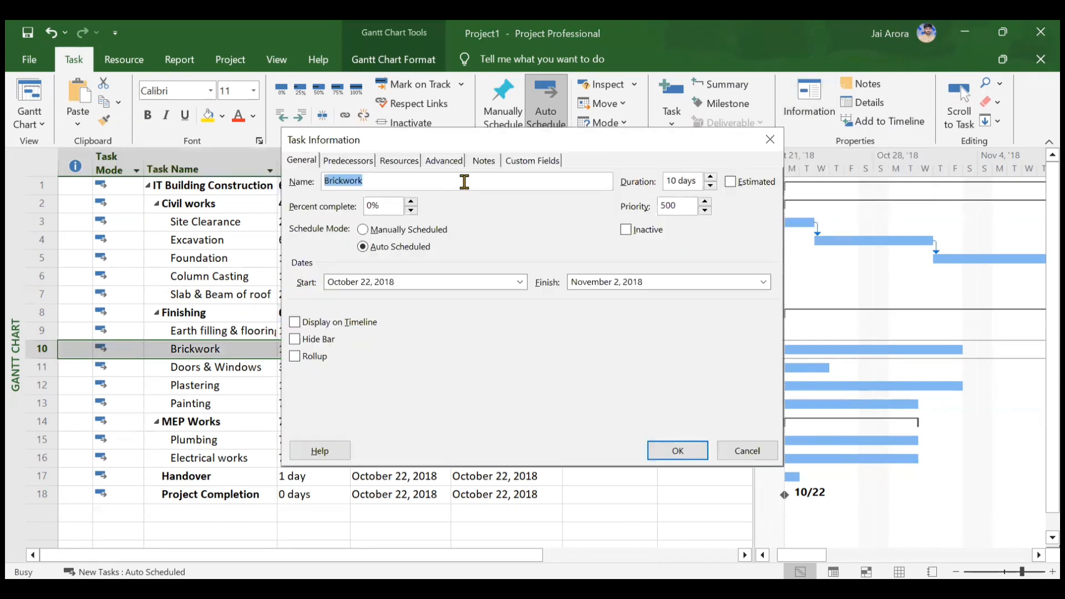
pyautogui.click(348, 161)
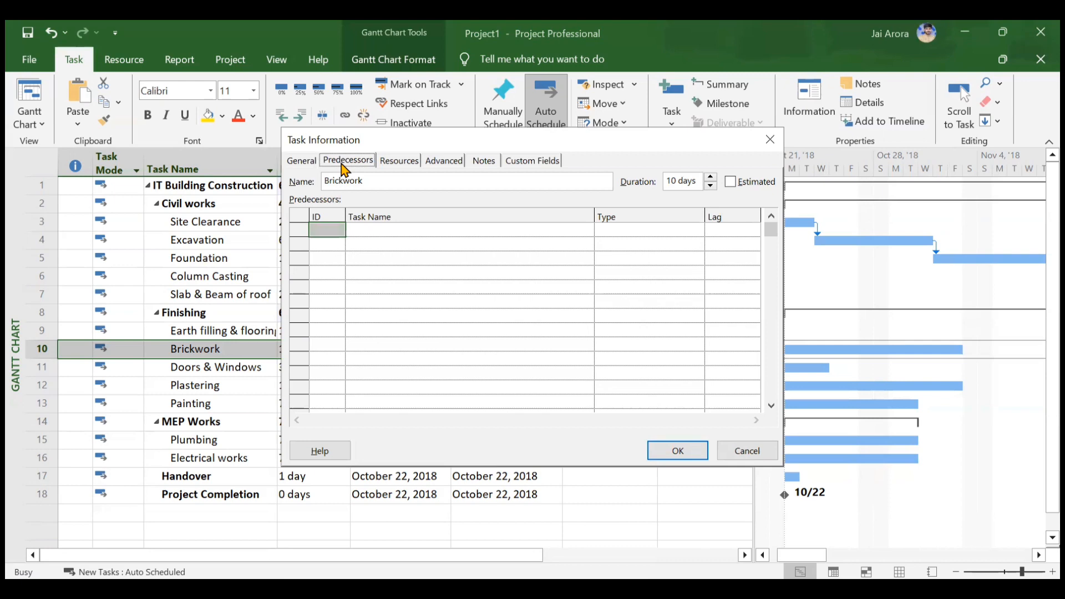
pyautogui.click(464, 232)
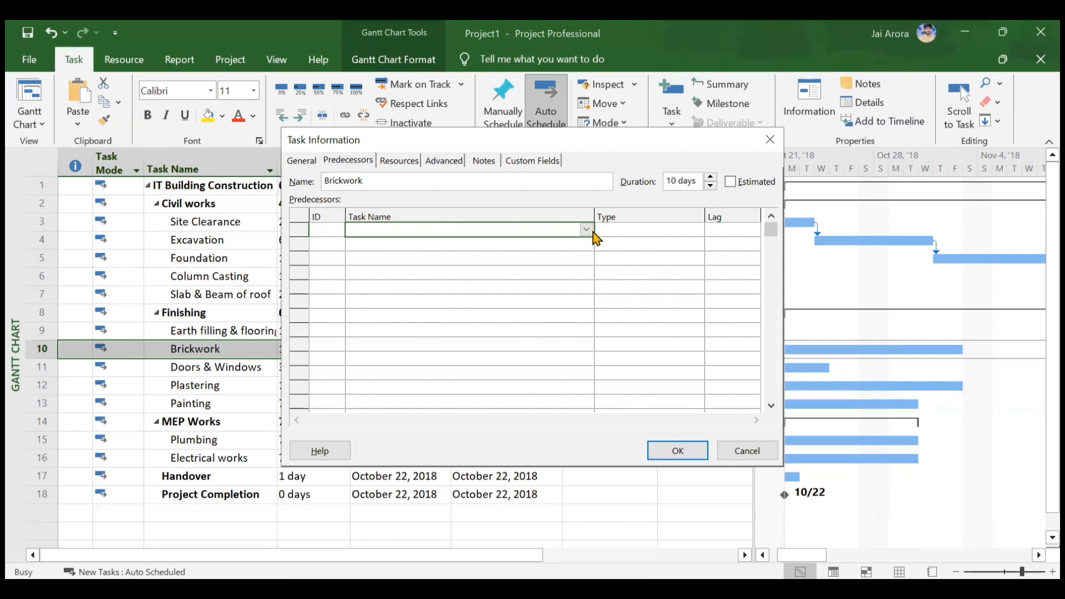
pyautogui.click(586, 229)
pyautogui.click(369, 341)
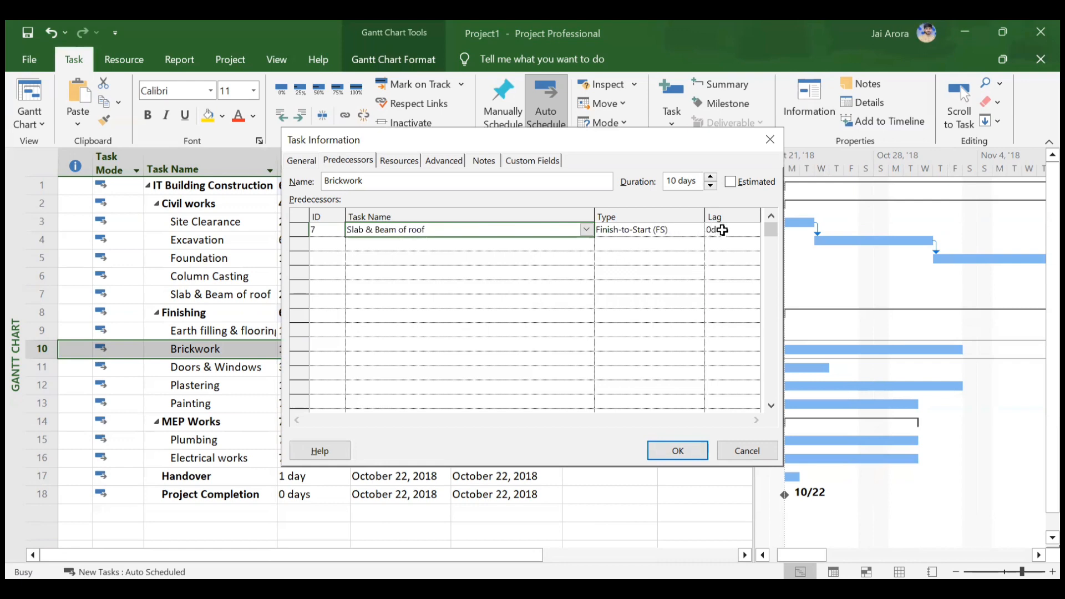
# Give Brickwork's link to Slab & Beam of roof a 7-day lag and accept the task information.
pyautogui.click(723, 231)
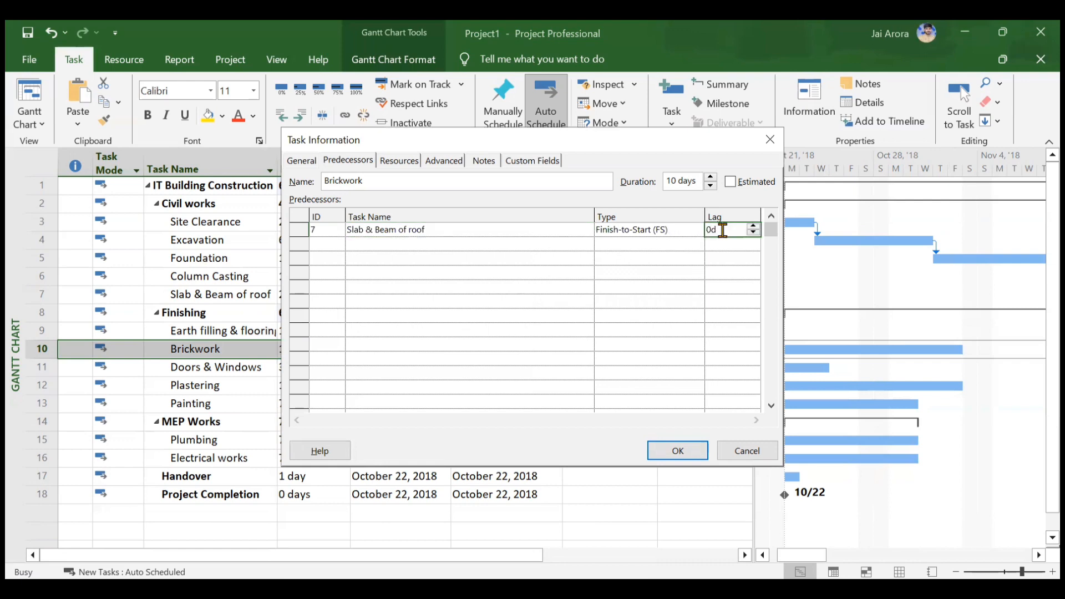
pyautogui.write('7')
pyautogui.click(678, 449)
# In the task information for Doors & Windows, add Brickwork as its predecessor.
pyautogui.click(576, 371)
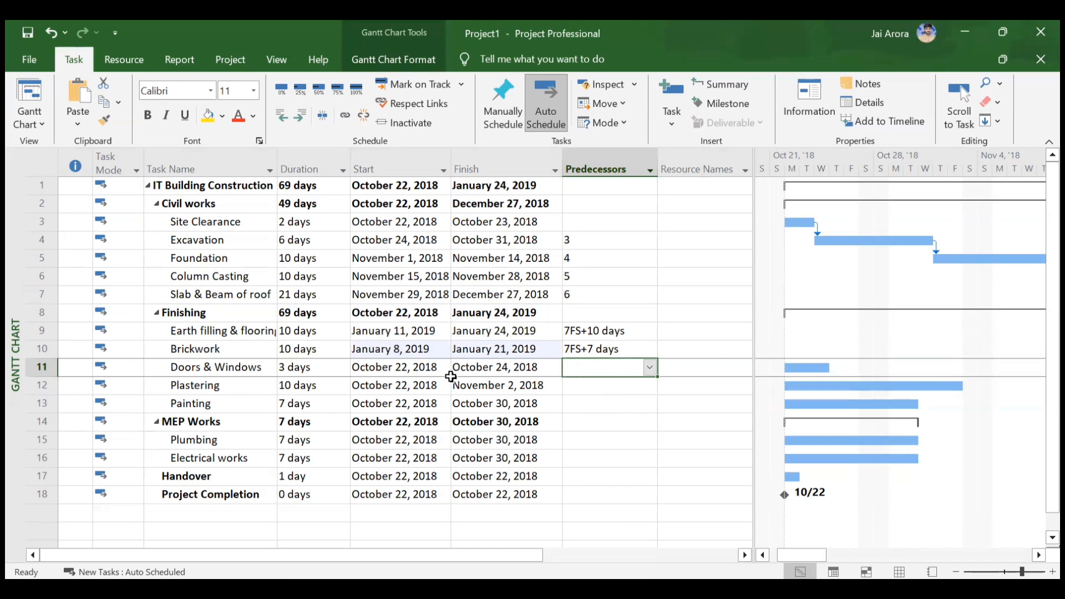
pyautogui.click(807, 100)
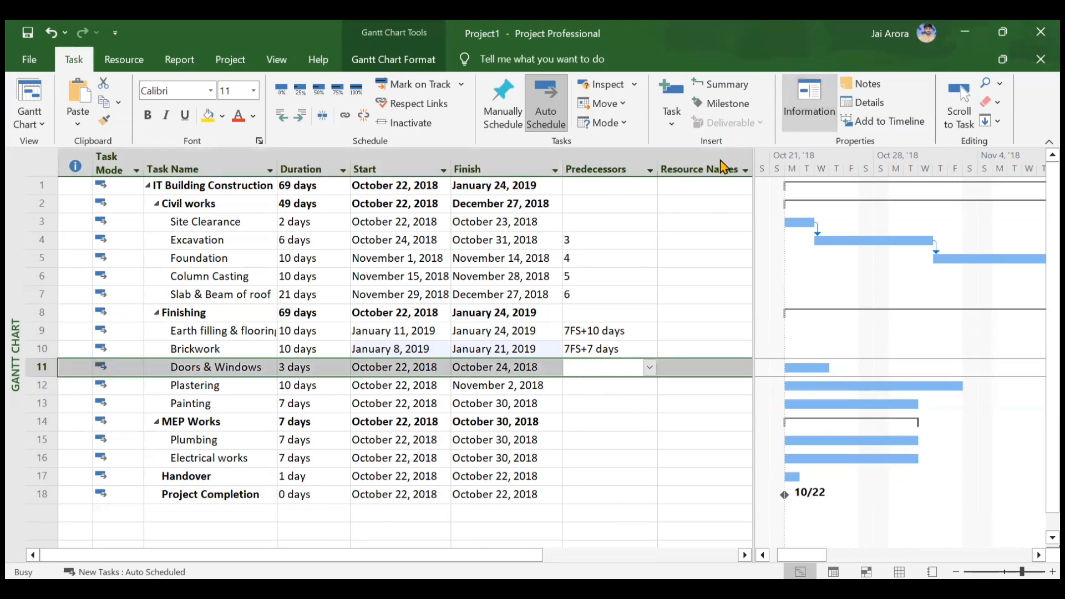
pyautogui.click(344, 163)
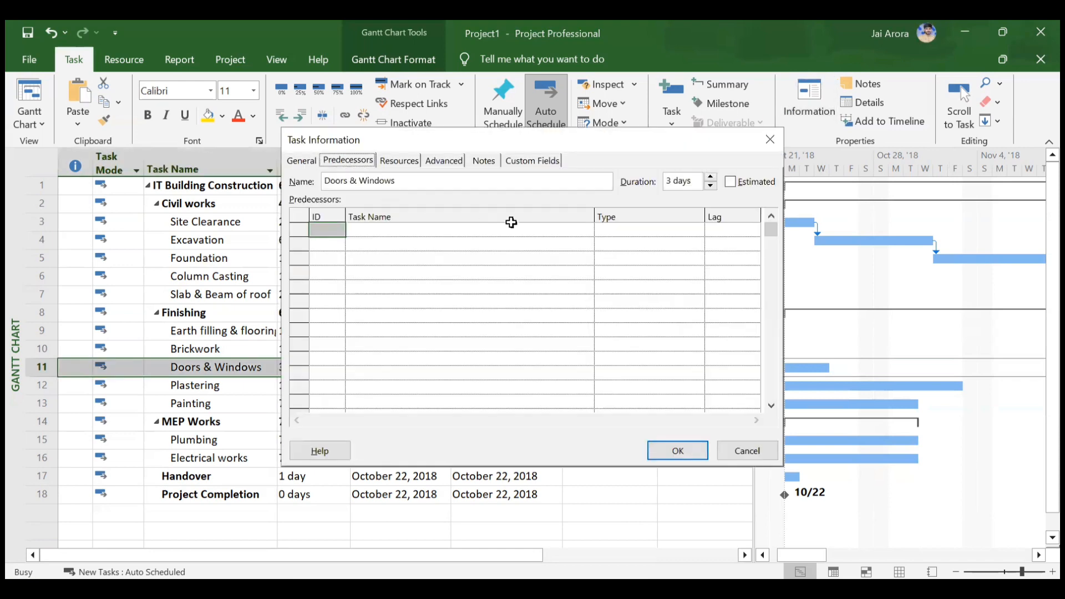
pyautogui.click(539, 228)
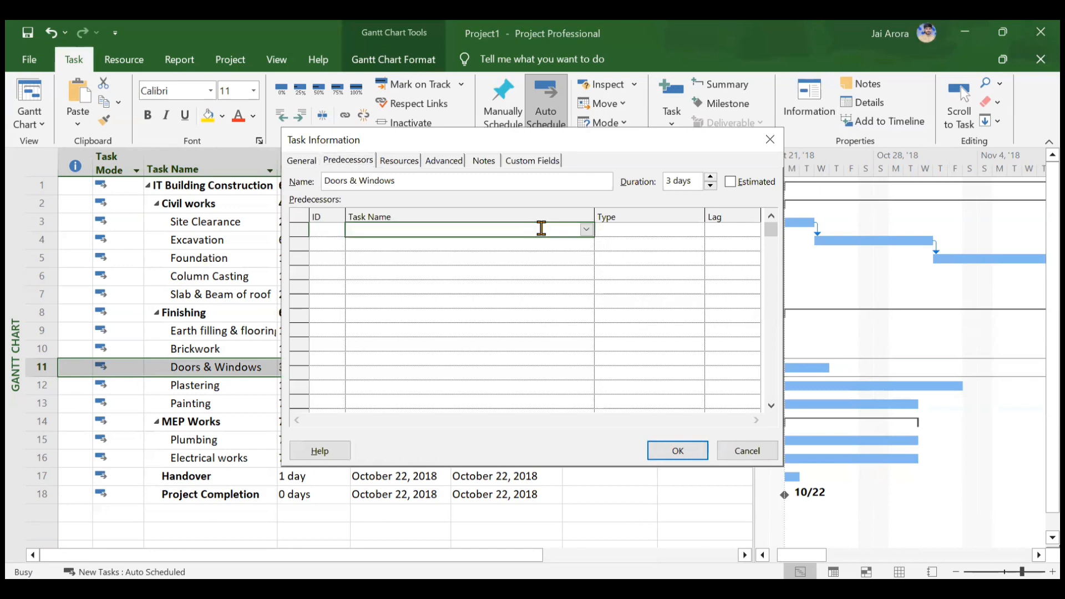
pyautogui.click(587, 229)
pyautogui.click(341, 388)
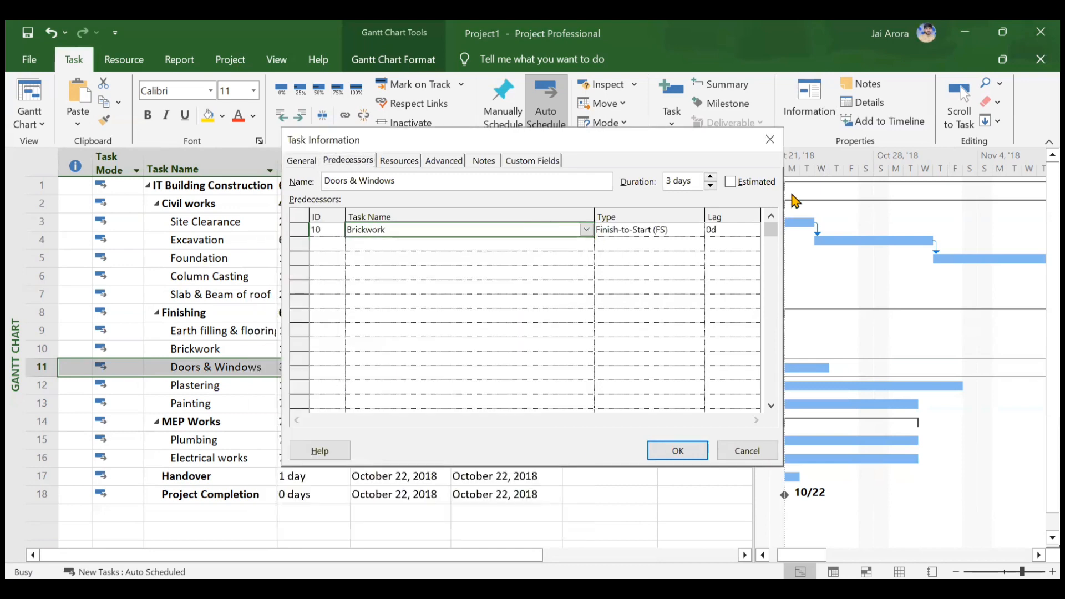
# Change the Brickwork link of Doors & Windows to Finish-to-Finish (FF) and accept the task information.
pyautogui.click(688, 233)
pyautogui.click(697, 229)
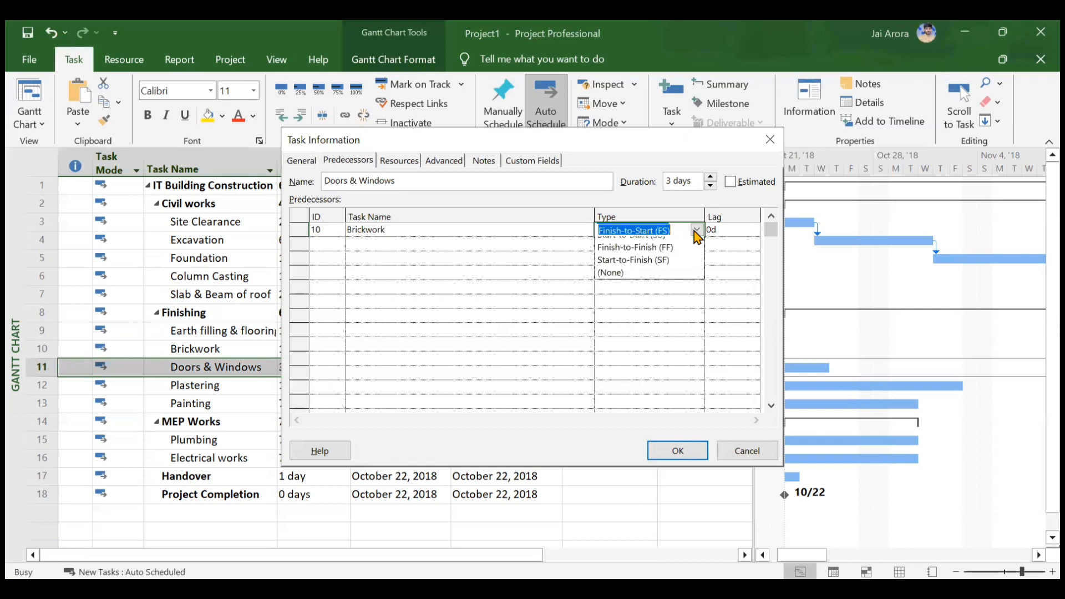
pyautogui.click(673, 261)
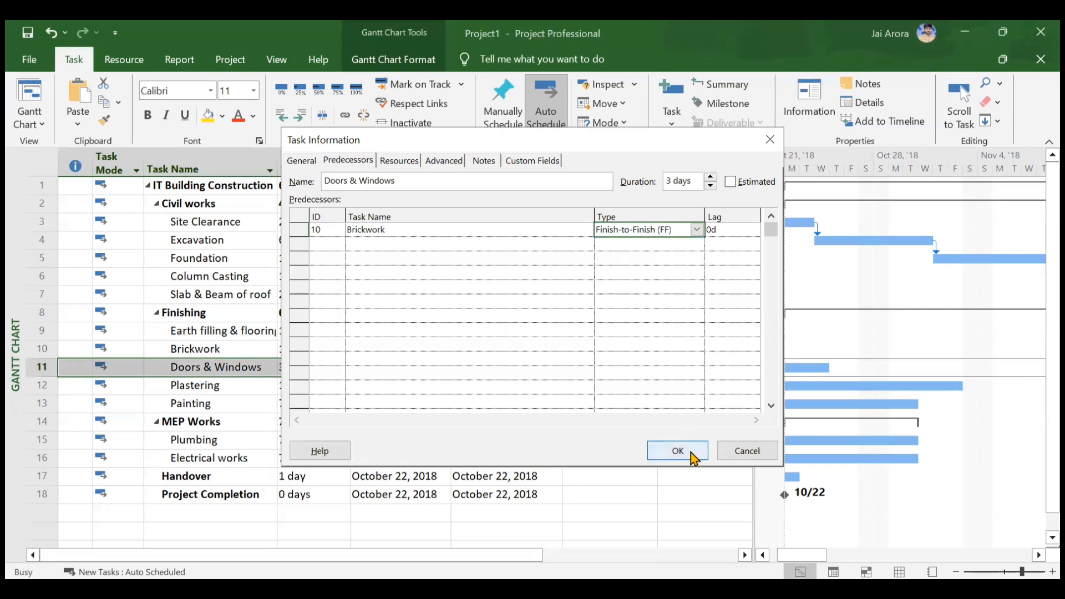
pyautogui.click(691, 449)
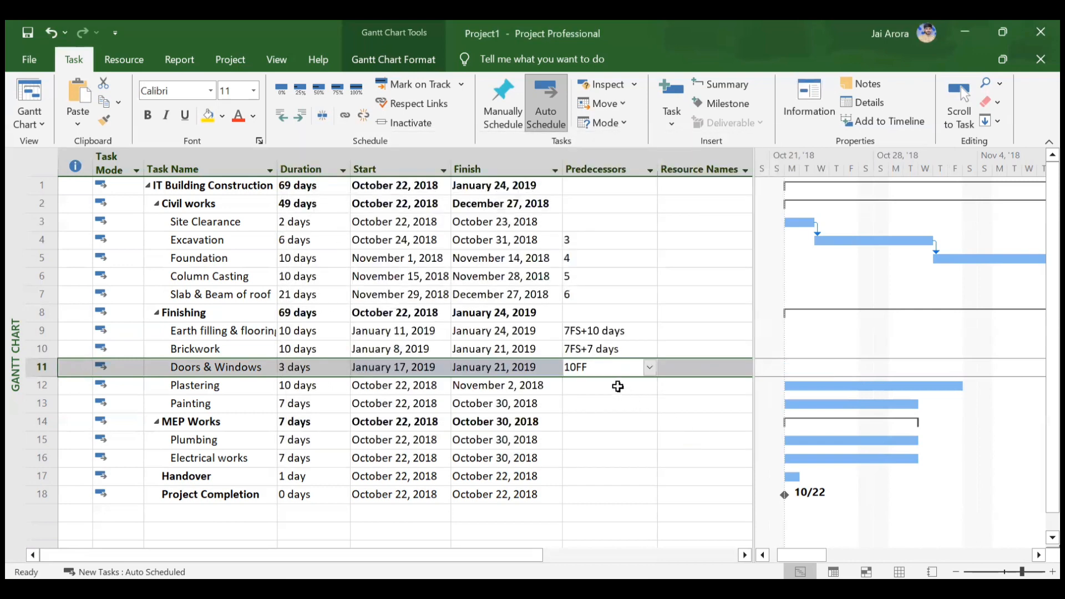
# In the task information for Plastering, add Brickwork as its predecessor.
pyautogui.click(610, 387)
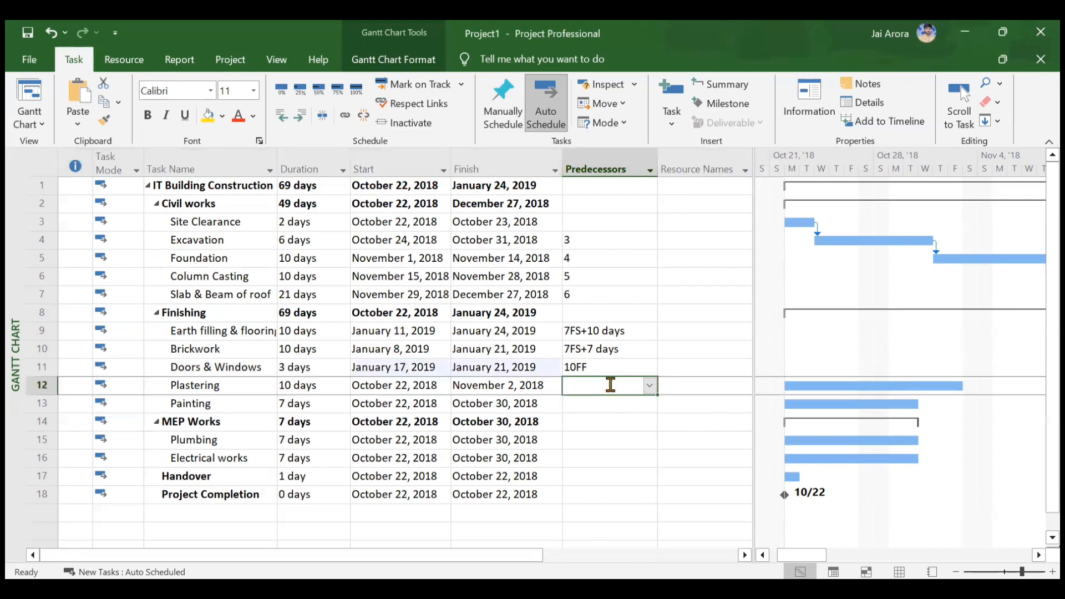
pyautogui.click(806, 98)
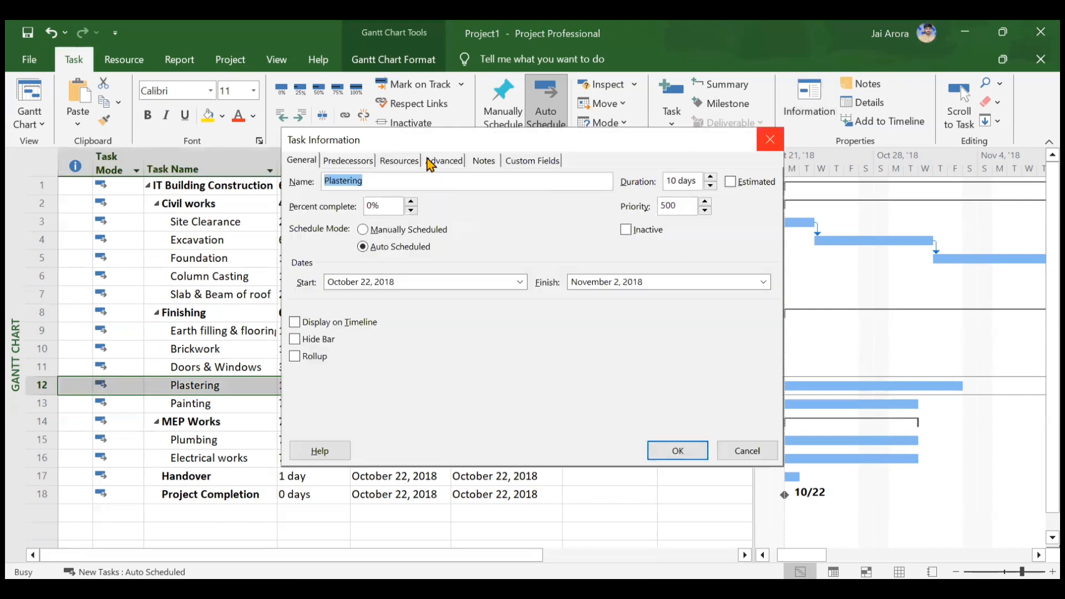
pyautogui.click(364, 162)
pyautogui.click(587, 229)
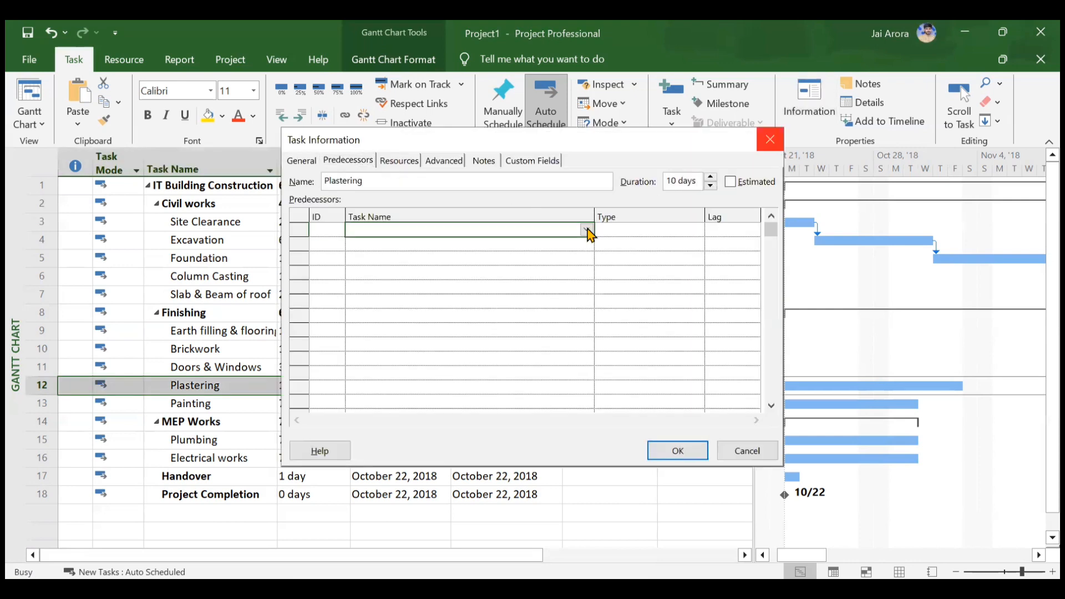
pyautogui.click(587, 229)
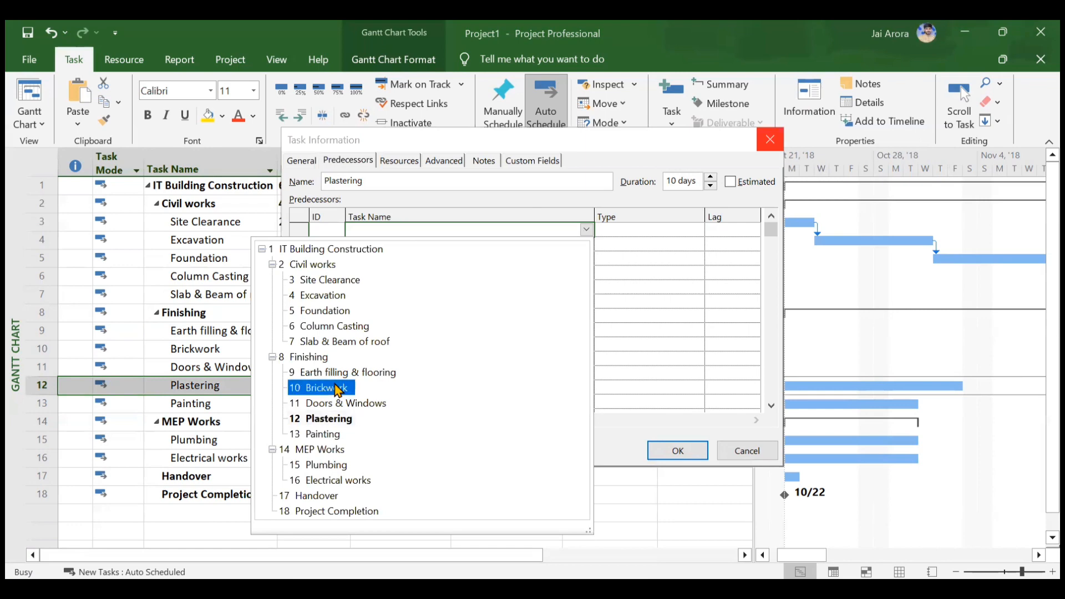
pyautogui.click(339, 388)
# Make Plastering's link to Brickwork Start-to-Start (SS) with a 7-day lag and accept the task information.
pyautogui.click(692, 234)
pyautogui.click(697, 230)
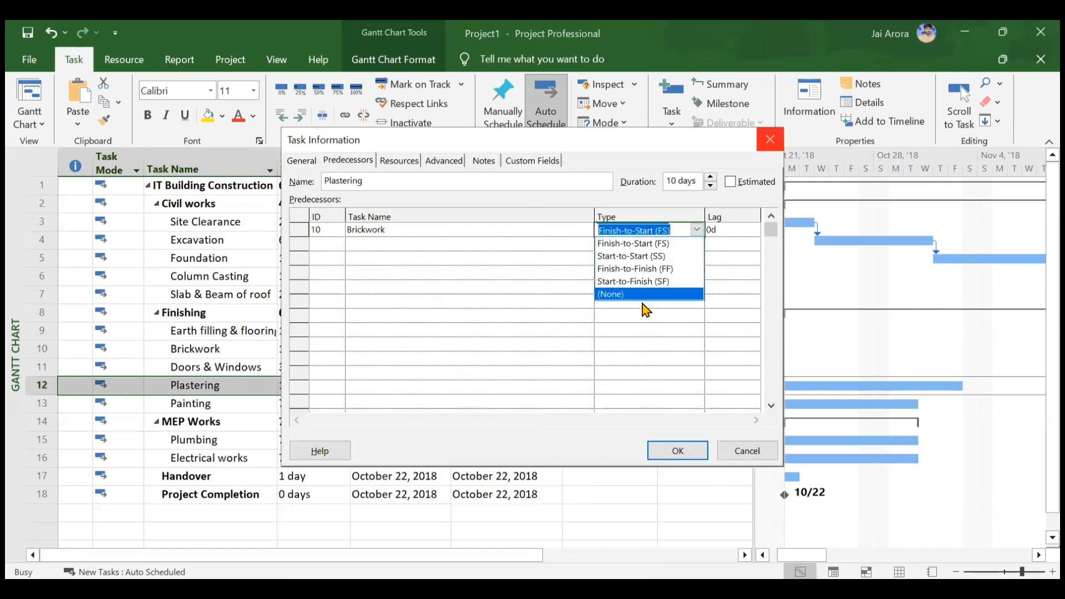
pyautogui.click(646, 248)
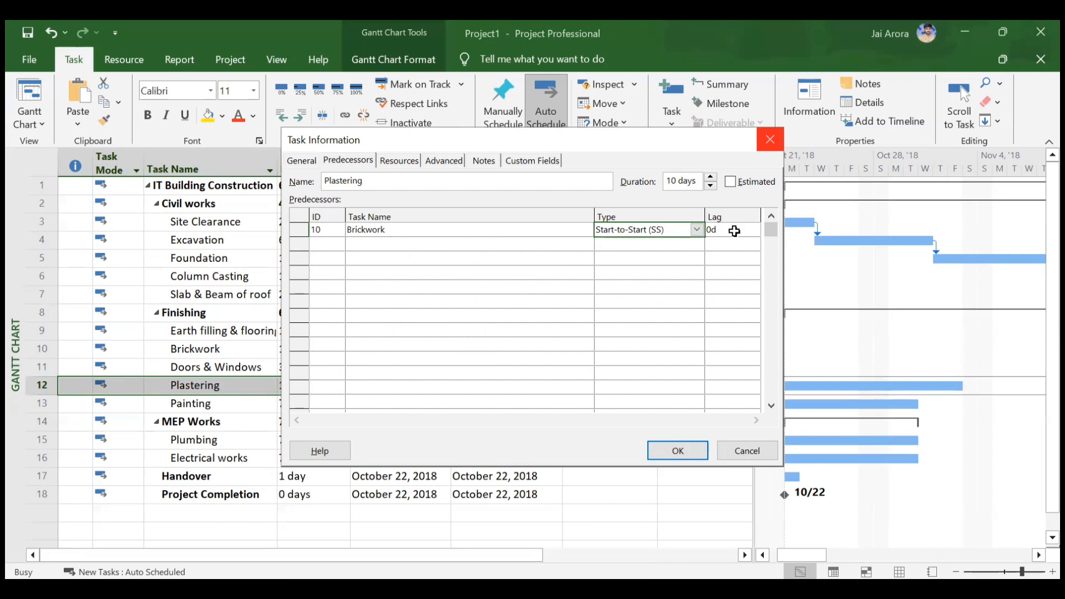
pyautogui.click(734, 232)
pyautogui.write('7')
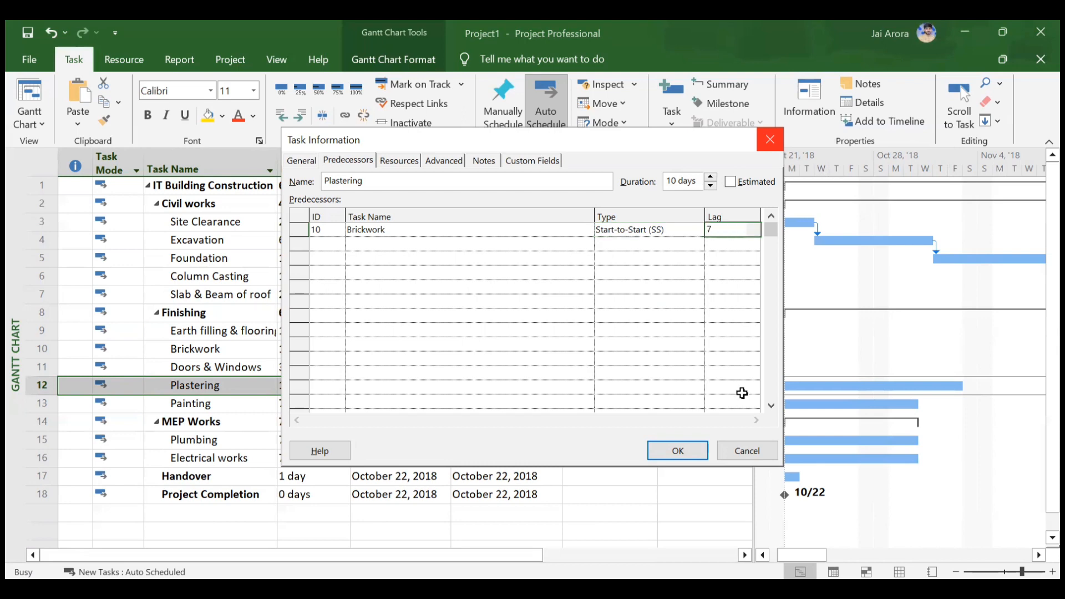
pyautogui.click(686, 449)
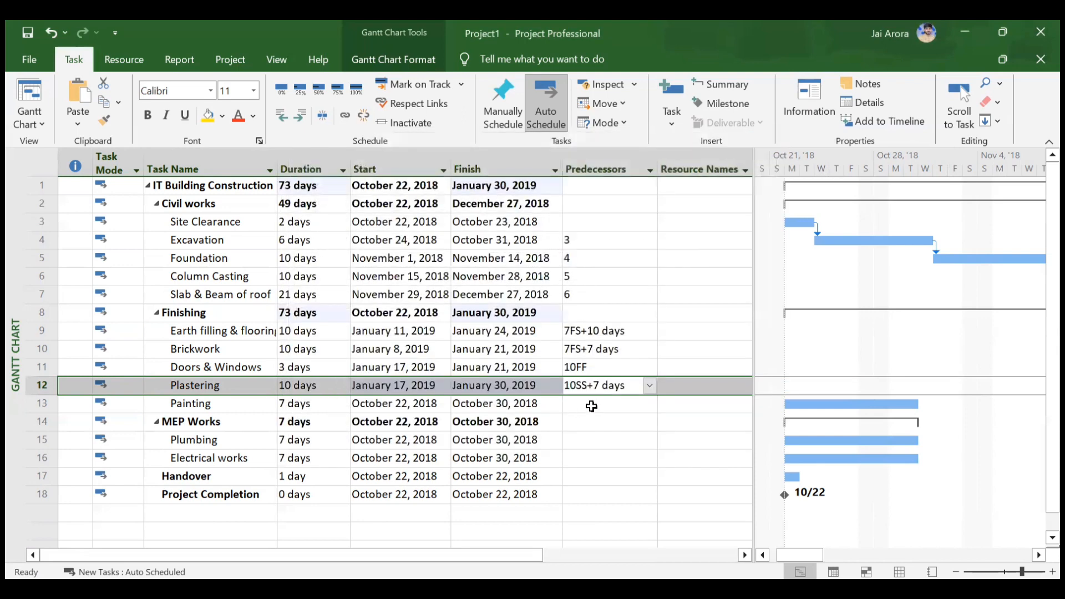
# In the task information for Painting, add Plastering as its predecessor.
pyautogui.click(591, 405)
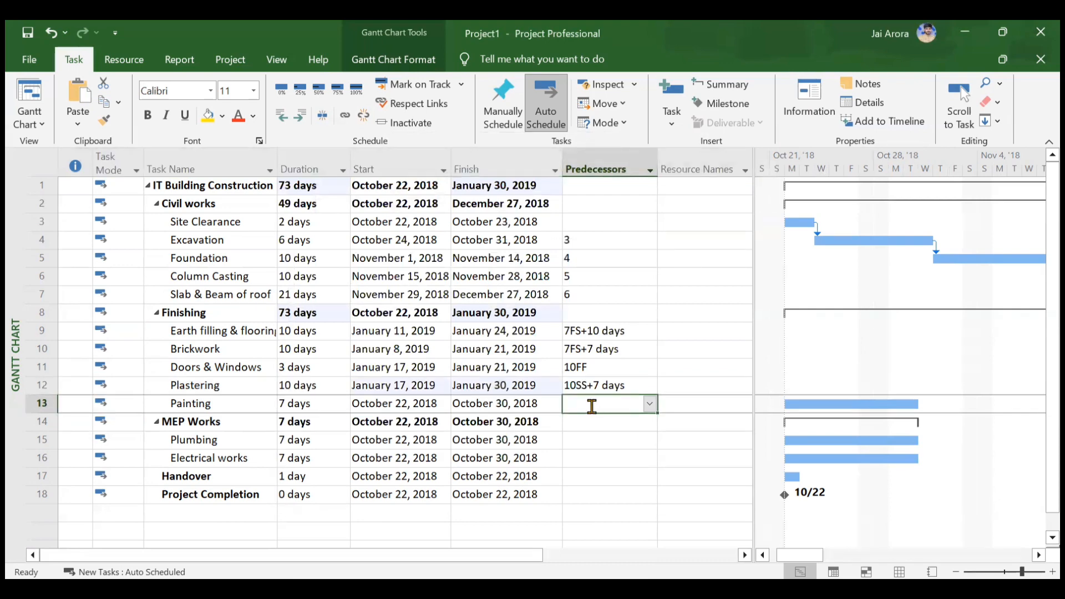
pyautogui.click(810, 103)
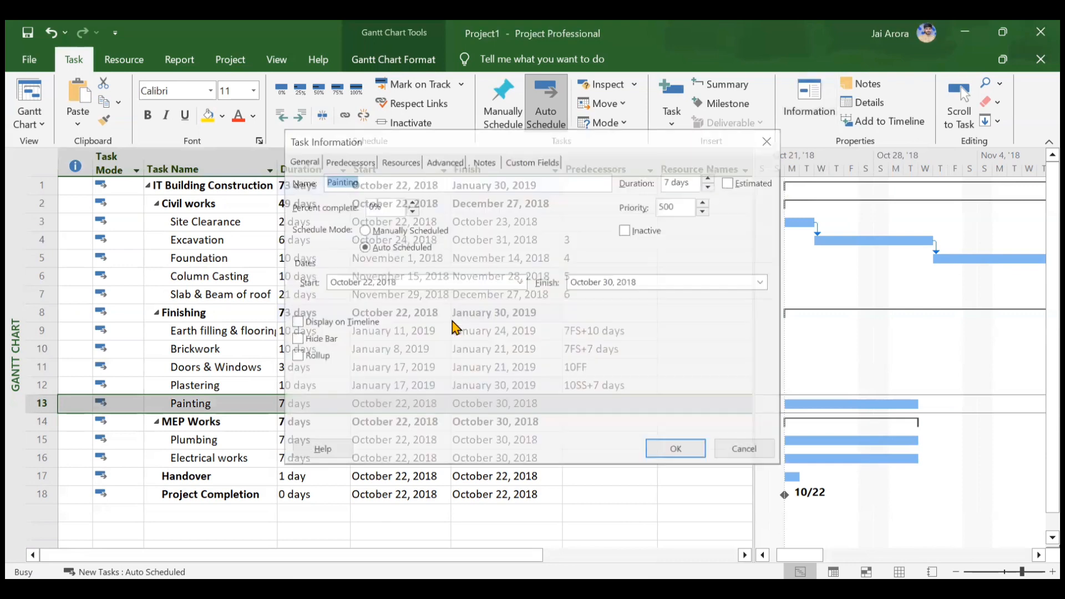
pyautogui.click(351, 162)
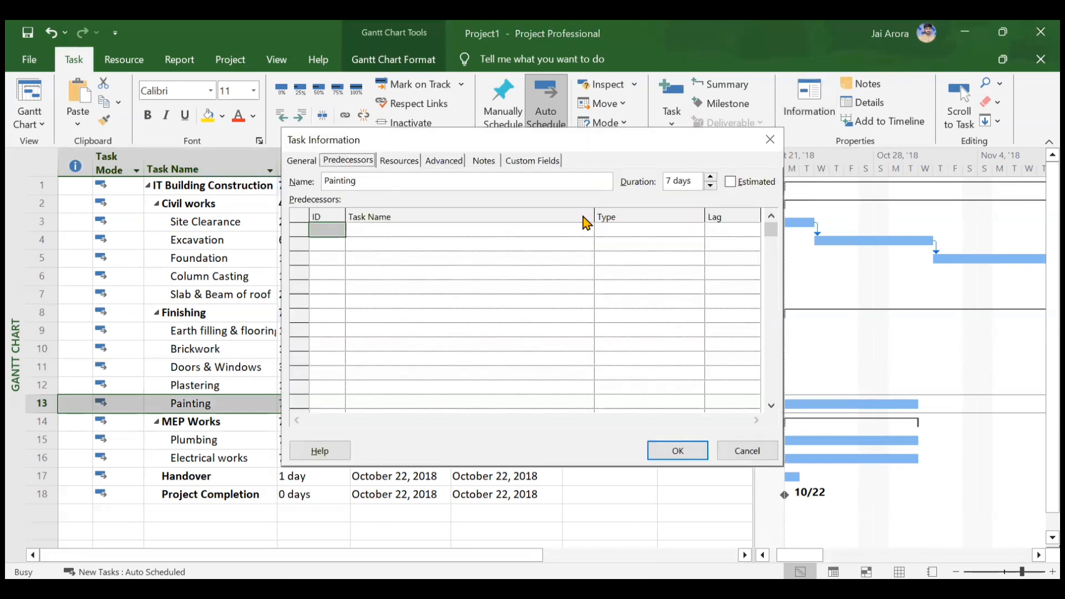
pyautogui.click(586, 225)
pyautogui.click(587, 229)
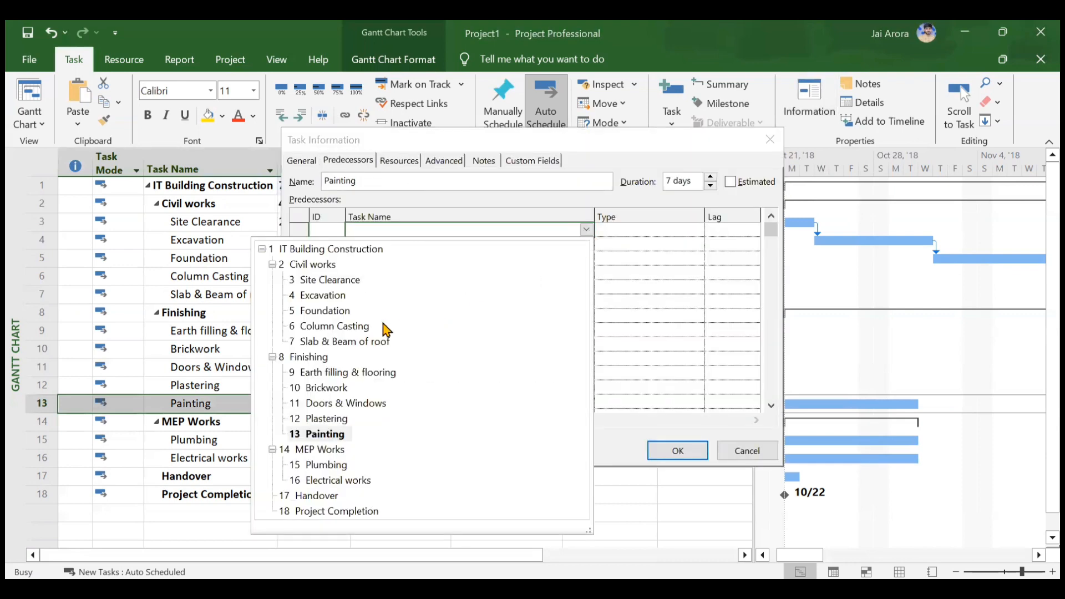
pyautogui.click(339, 418)
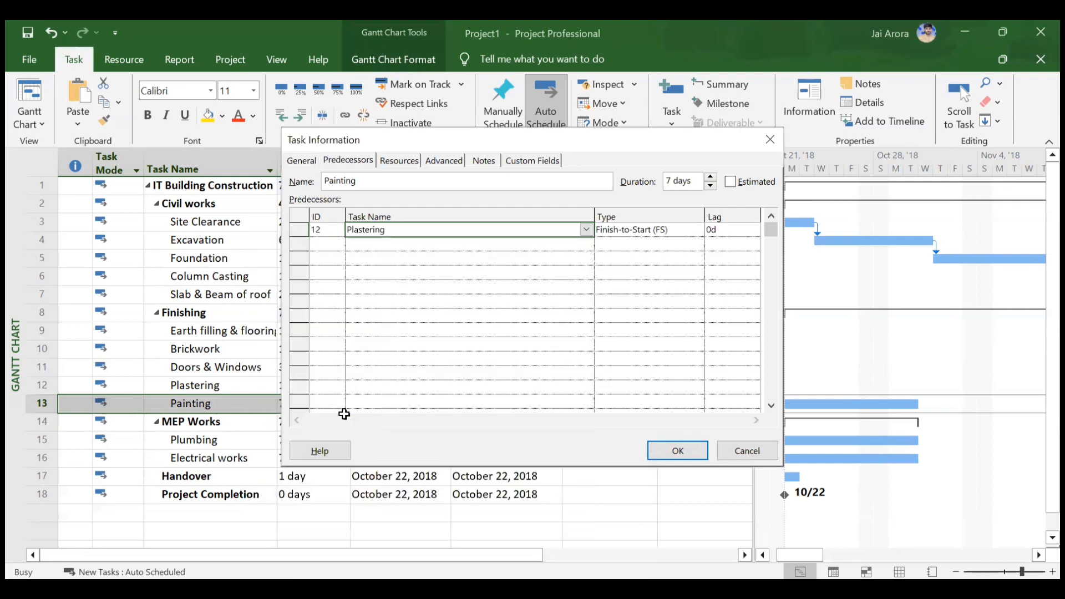
# Make Painting's link to Plastering Start-to-Start (SS) with a 7-day lag and accept the task information.
pyautogui.click(639, 230)
pyautogui.click(697, 230)
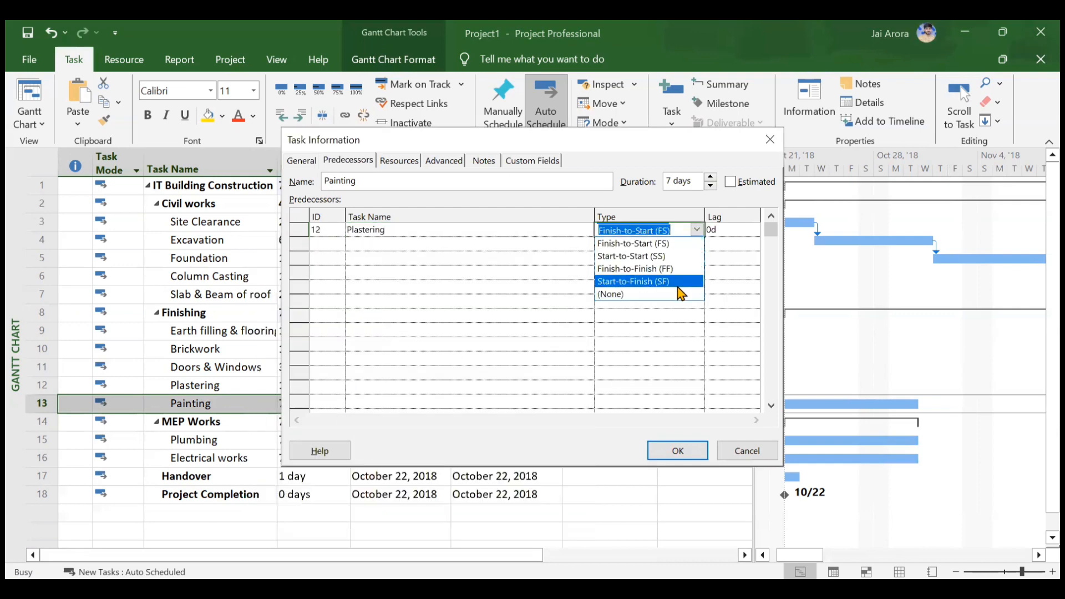
pyautogui.click(669, 255)
pyautogui.click(732, 227)
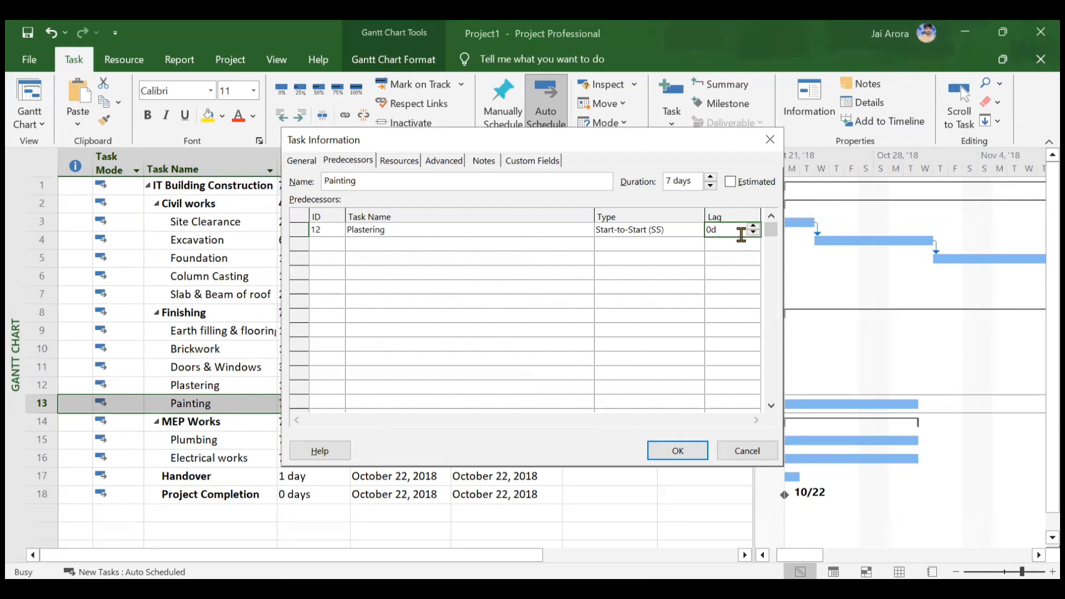
pyautogui.write('7')
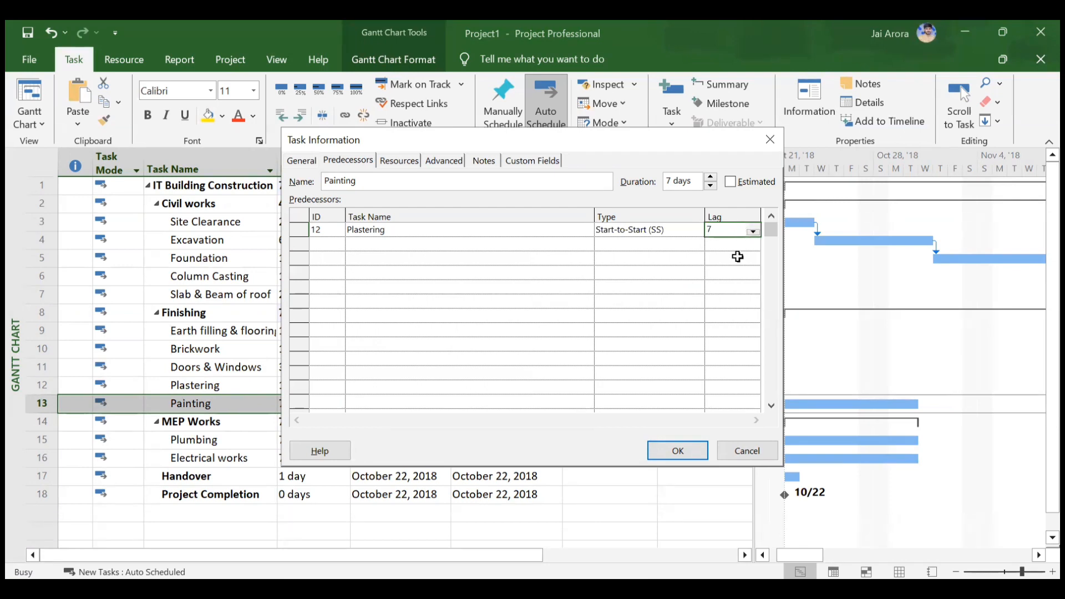
pyautogui.click(680, 453)
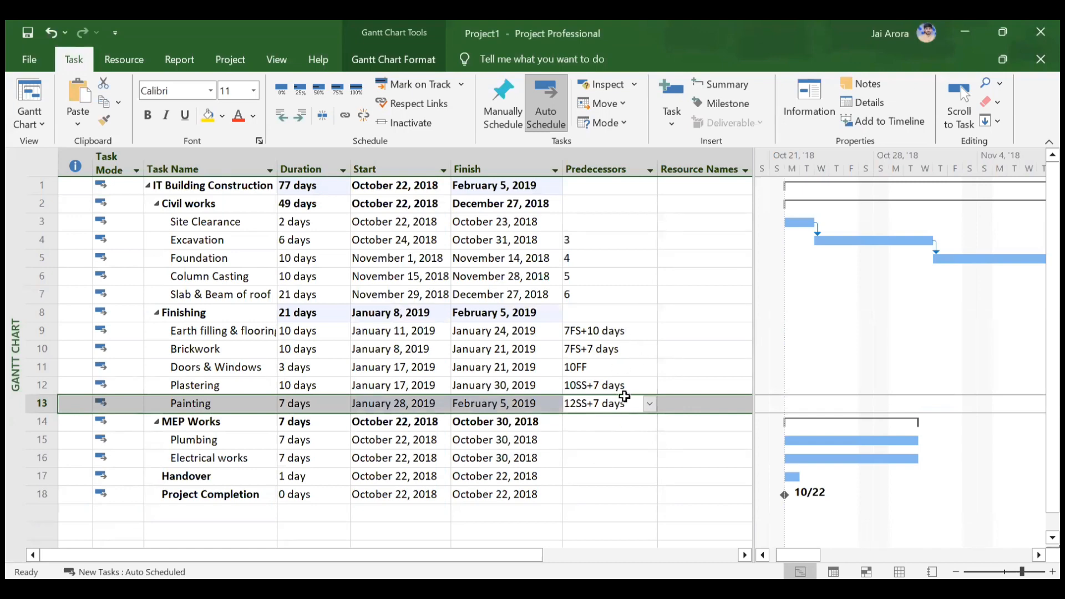
# Open the task details form for Plumbing and set it to display Predecessors & Successors.
pyautogui.scroll(-1, 625, 397)
pyautogui.click(596, 388)
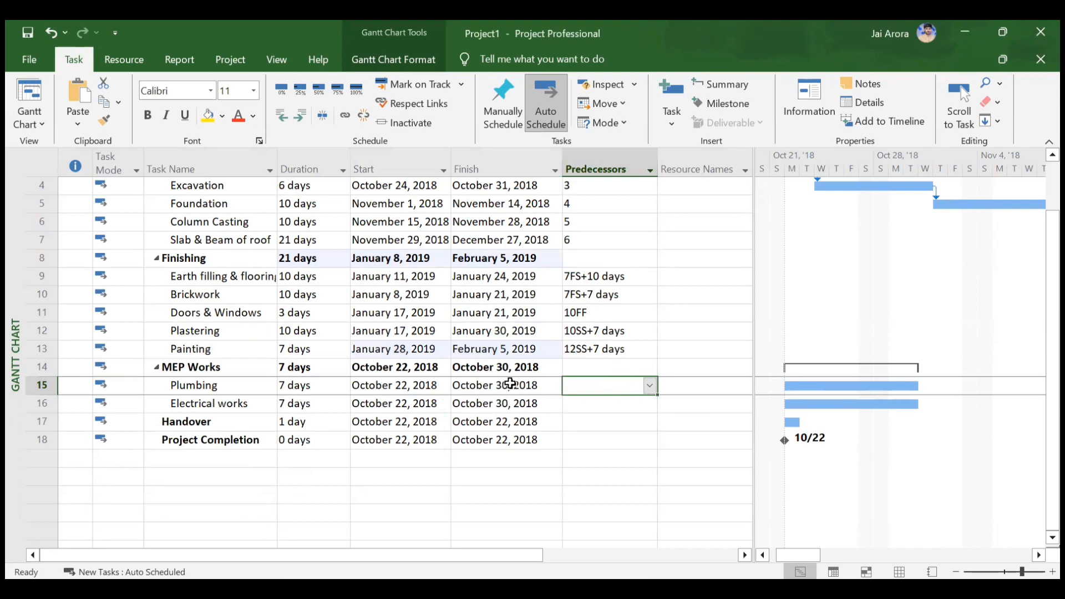
pyautogui.click(864, 101)
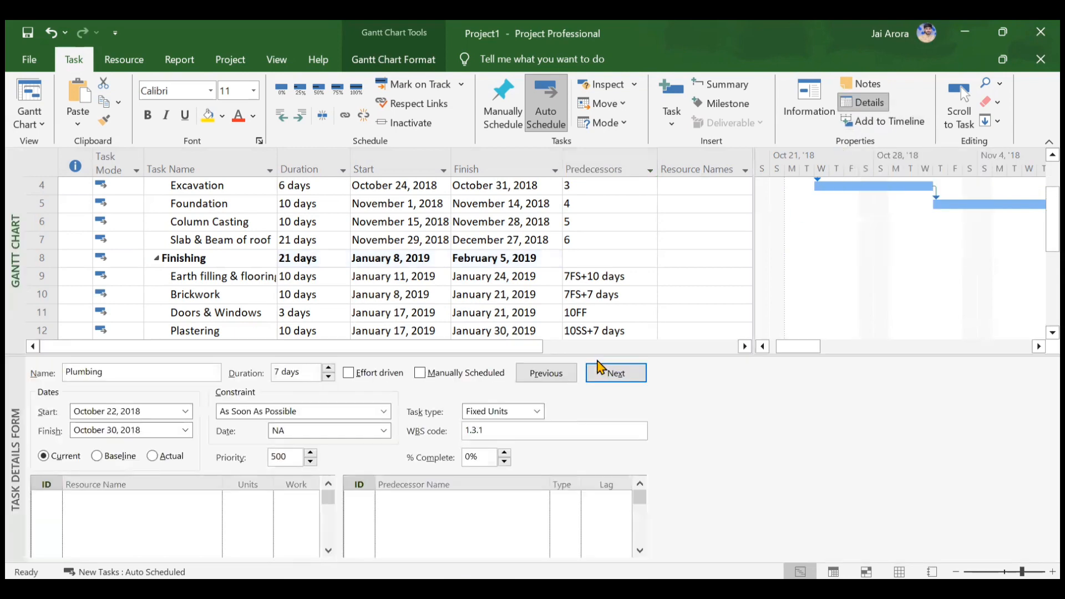
pyautogui.scroll(-3, 656, 280)
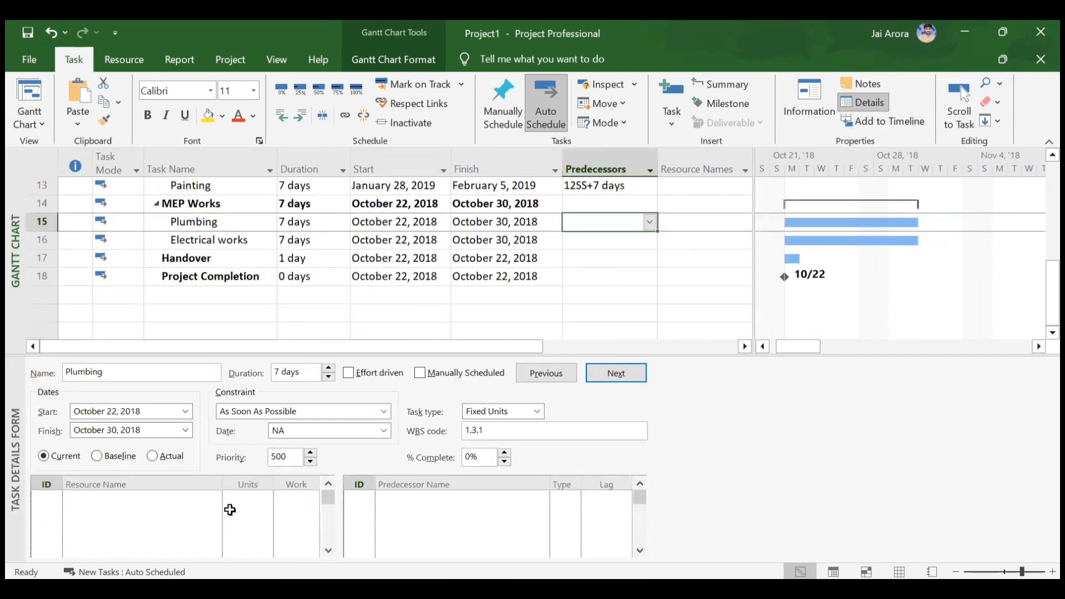
pyautogui.rightClick(502, 501)
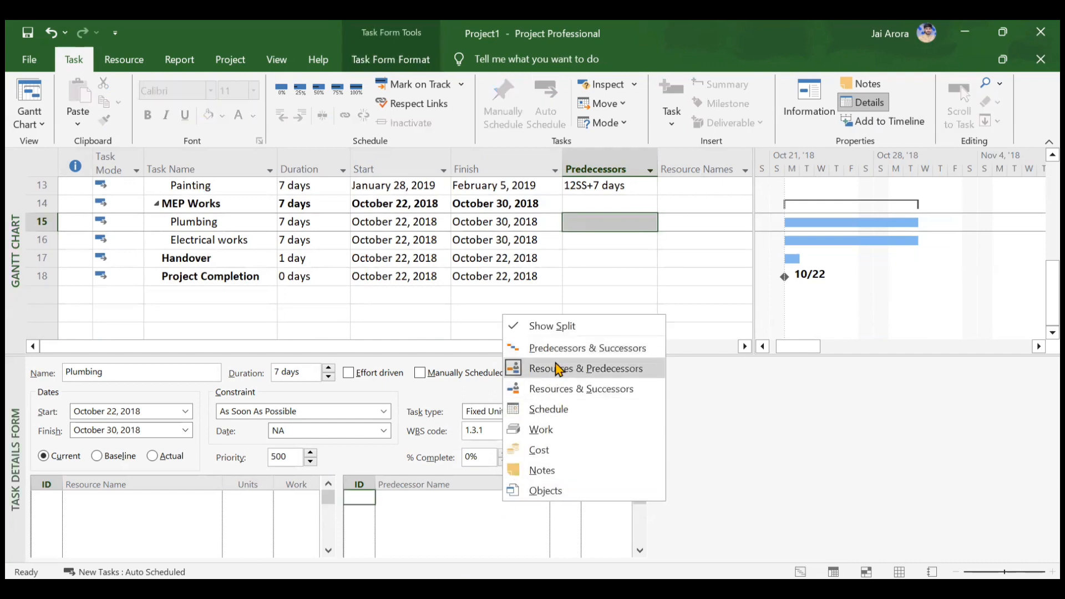
pyautogui.click(566, 348)
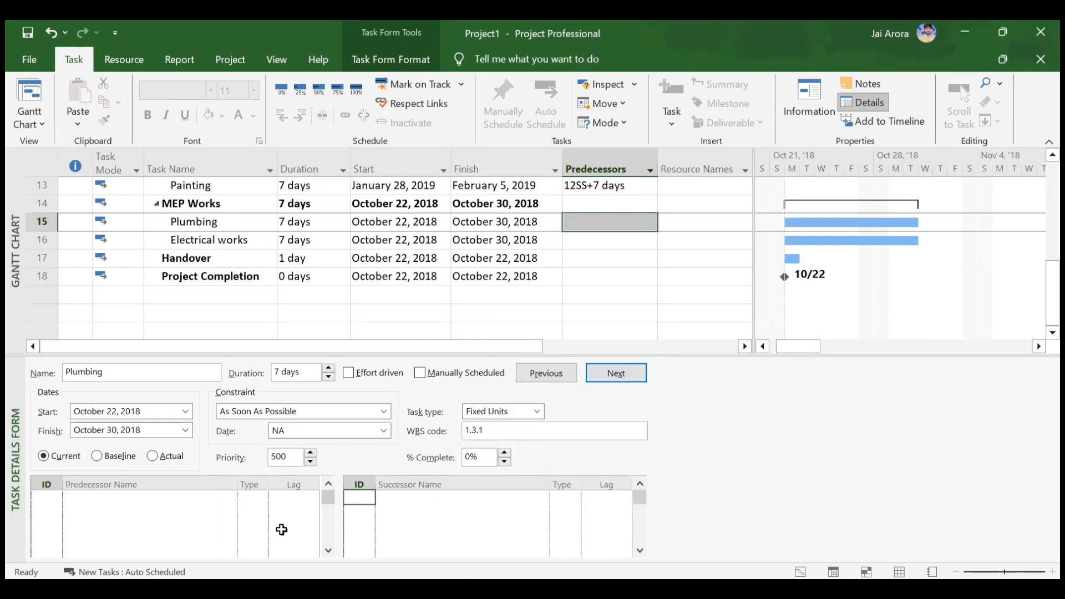
# Link Plumbing to Brickwork as its Finish-to-Finish (FF) predecessor with a 3-day lag and accept the task details.
pyautogui.click(189, 502)
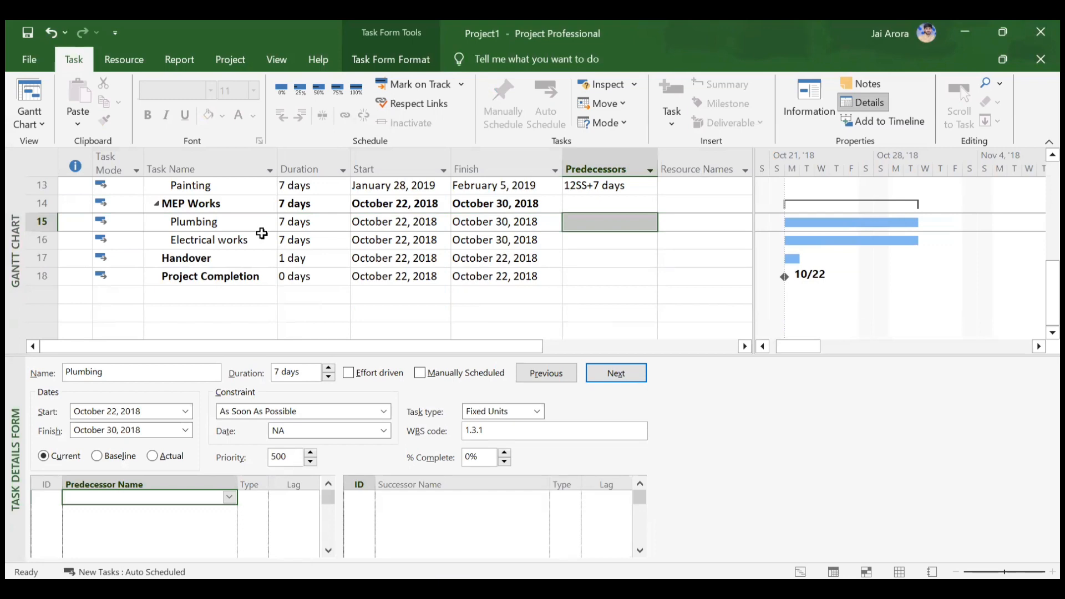
pyautogui.click(229, 498)
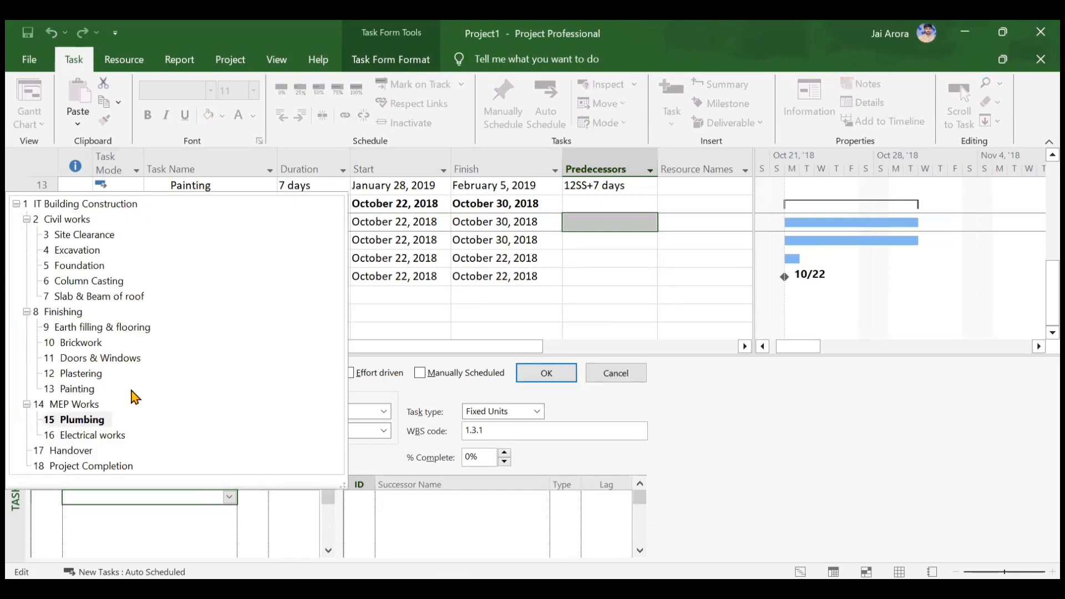
pyautogui.click(81, 343)
pyautogui.click(254, 498)
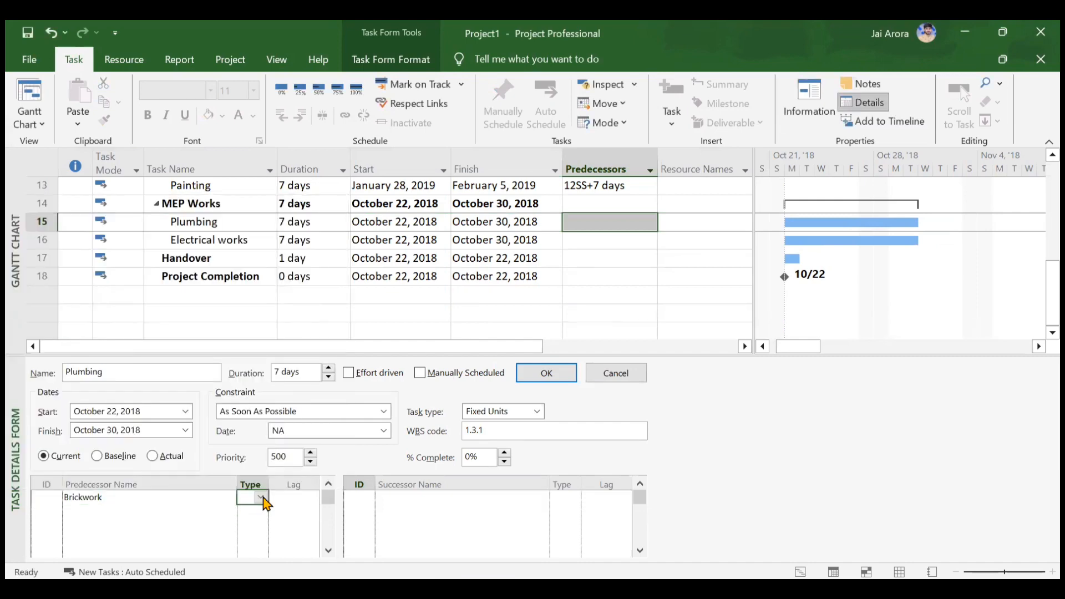
pyautogui.click(261, 498)
pyautogui.click(250, 509)
pyautogui.click(291, 502)
pyautogui.write('3')
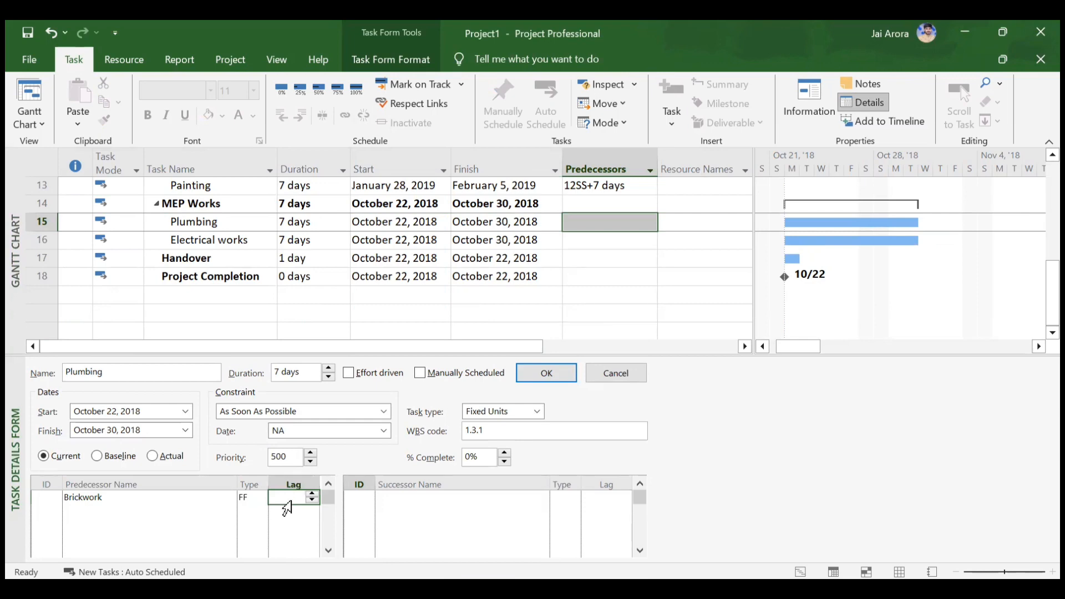
pyautogui.press('Return')
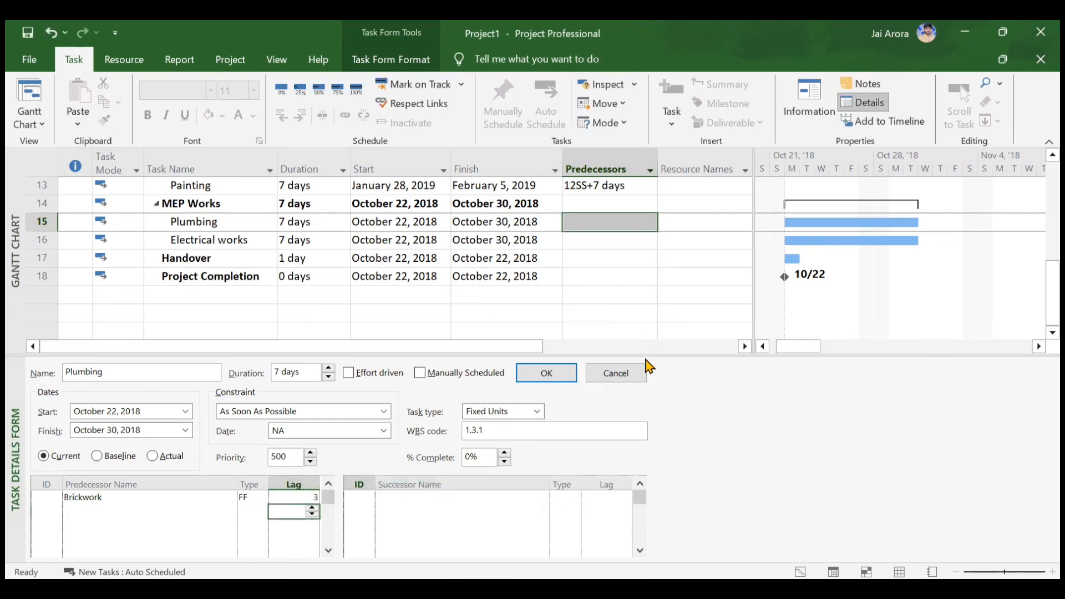
pyautogui.click(571, 374)
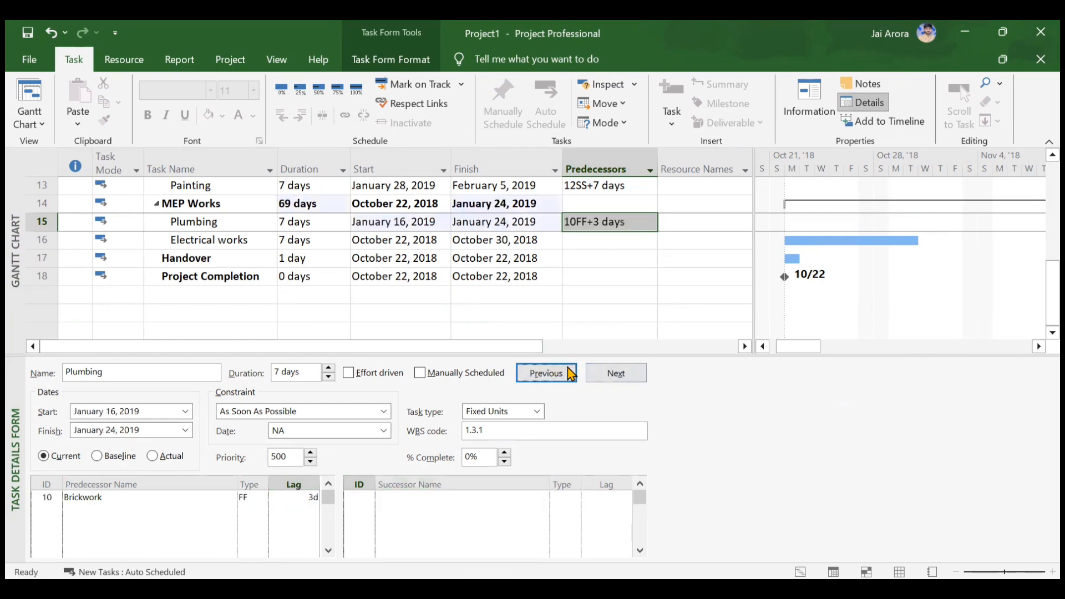
# Link Electrical works to Plumbing as its Start-to-Start (SS) predecessor without entering a lag, and accept the task details.
pyautogui.click(617, 243)
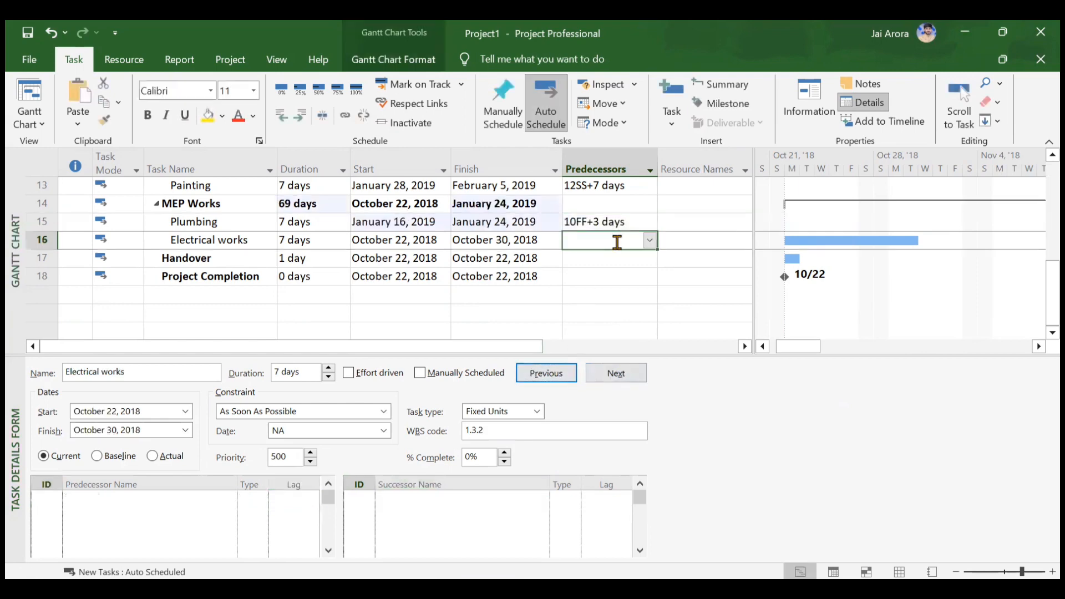
pyautogui.click(223, 500)
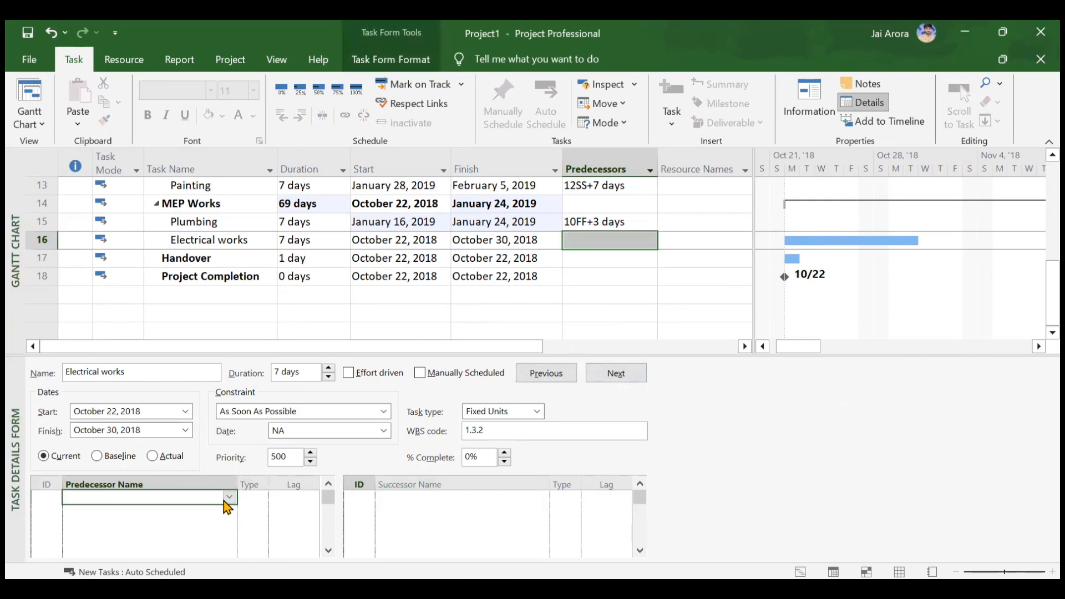
pyautogui.click(229, 499)
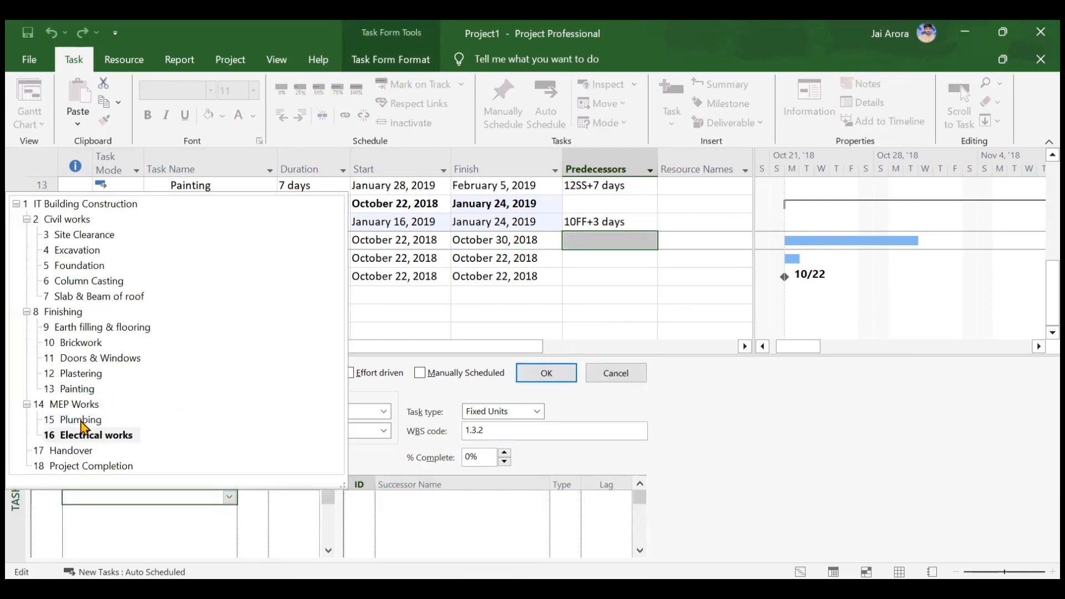
pyautogui.click(103, 420)
pyautogui.click(254, 497)
pyautogui.click(260, 497)
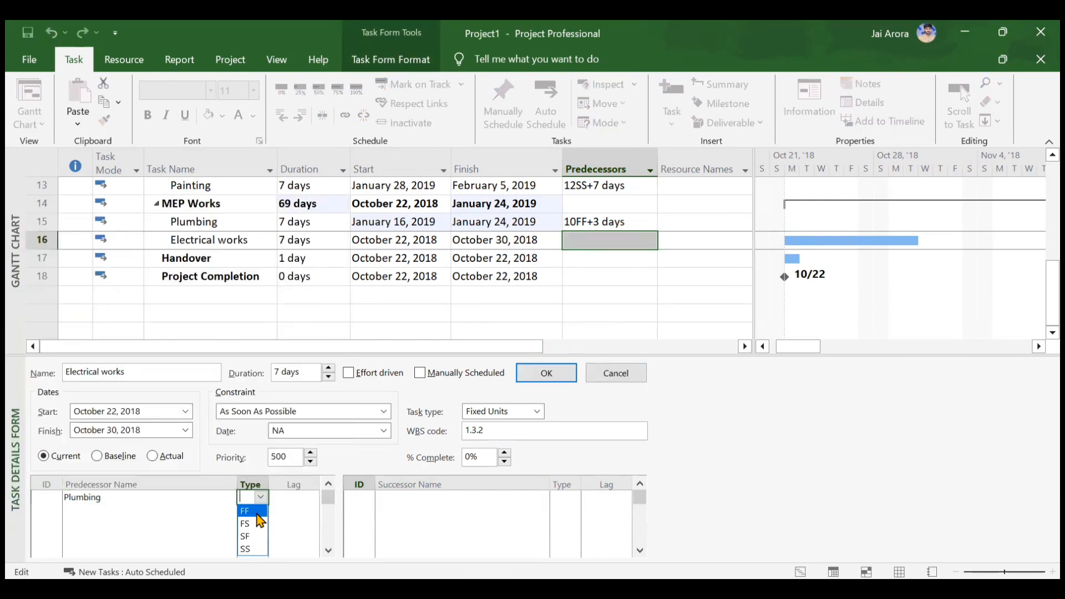
pyautogui.click(252, 549)
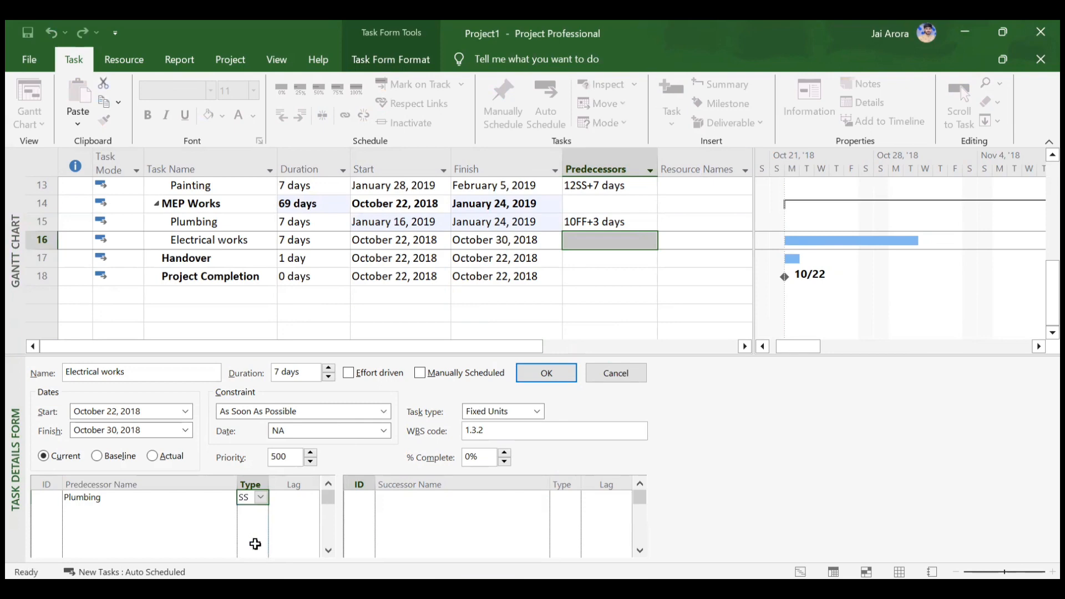
pyautogui.click(300, 499)
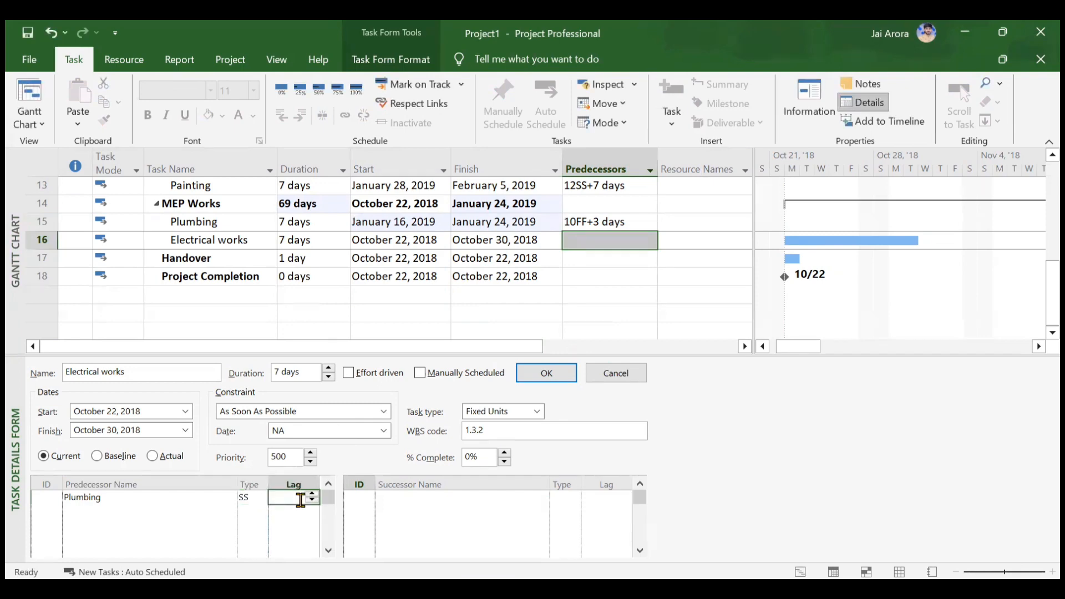
pyautogui.click(555, 378)
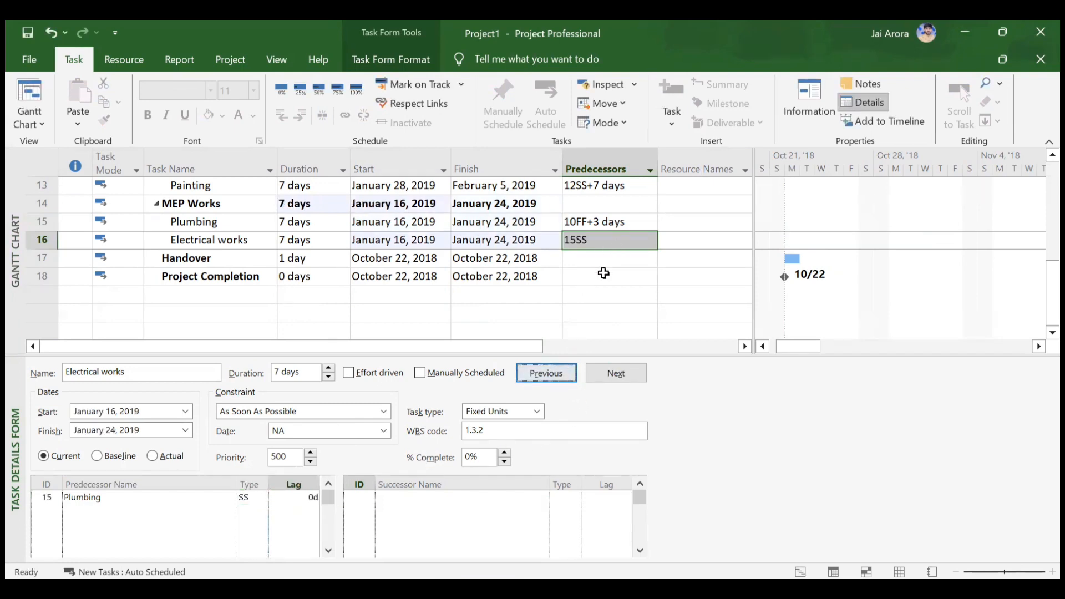
# Enter 13,15,16 as the predecessors of Handover and 17 as the predecessor of Project Completion.
pyautogui.press('Down')
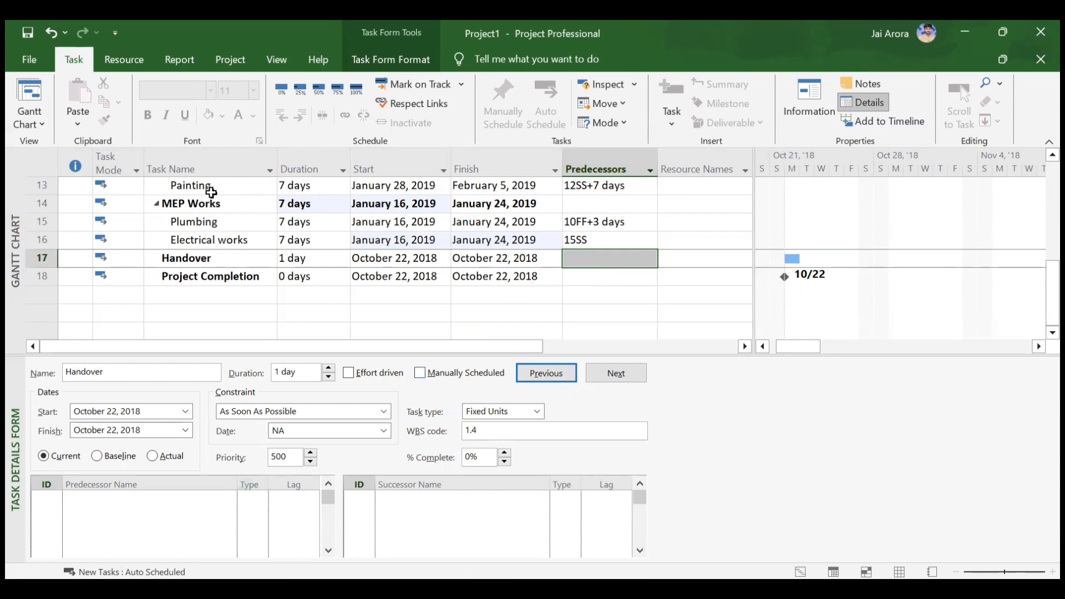
pyautogui.click(594, 258)
pyautogui.write('13,15,16')
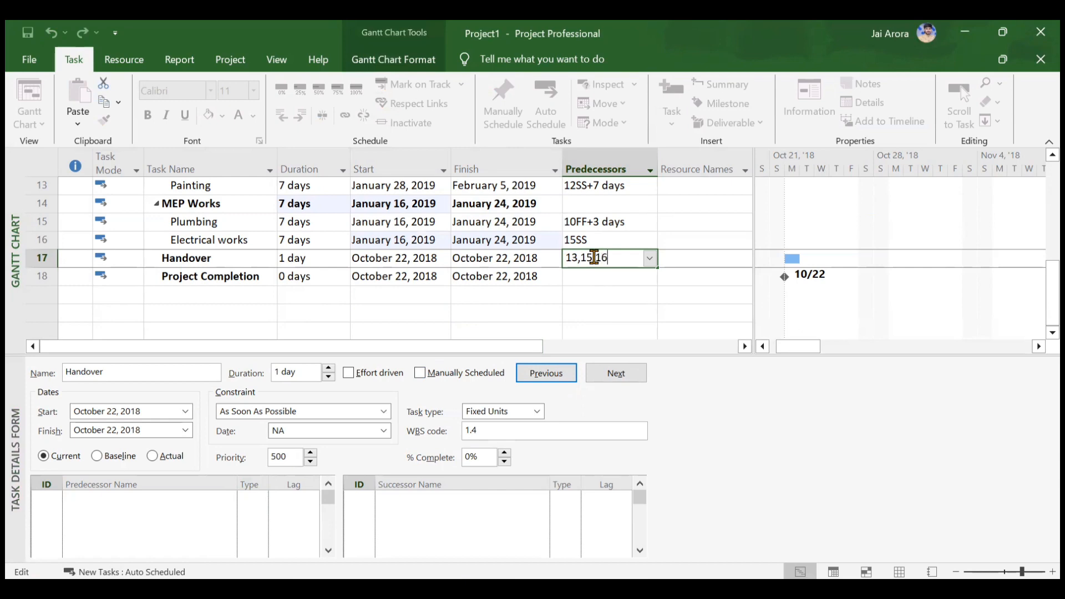
pyautogui.press('Return')
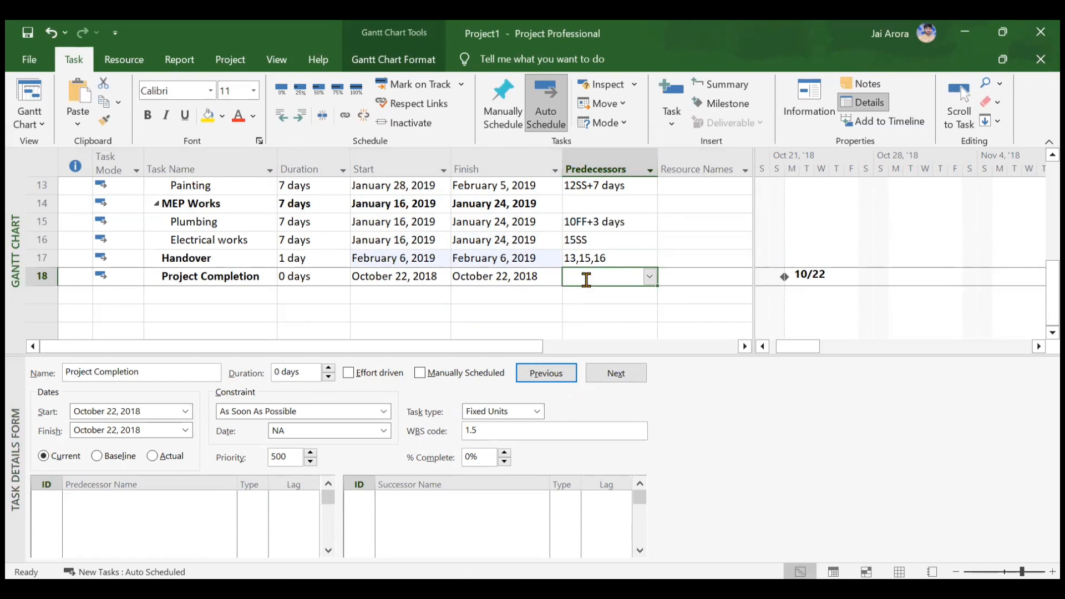
pyautogui.write('17')
pyautogui.press('Return')
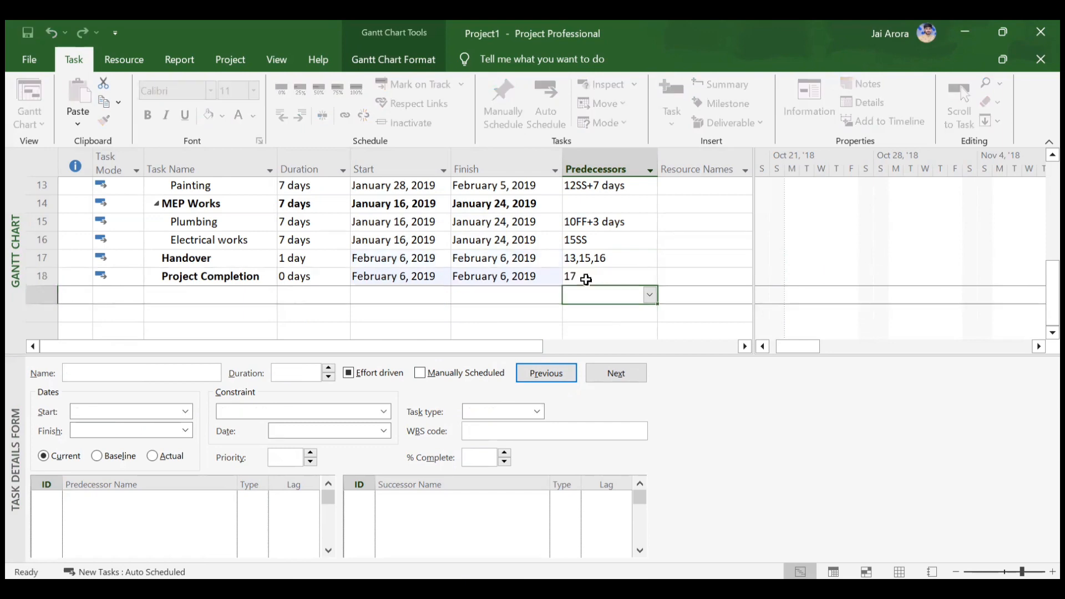
# Check the predecessors entered in the task table and close the task details form.
pyautogui.scroll(3, 585, 279)
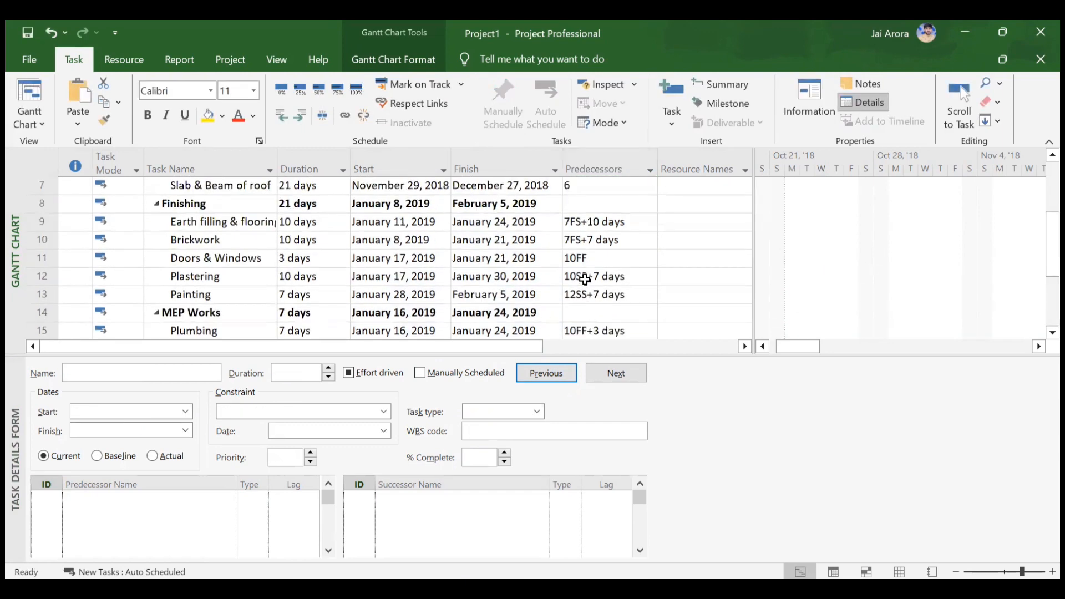
pyautogui.scroll(-2, 585, 279)
pyautogui.scroll(-1, 585, 279)
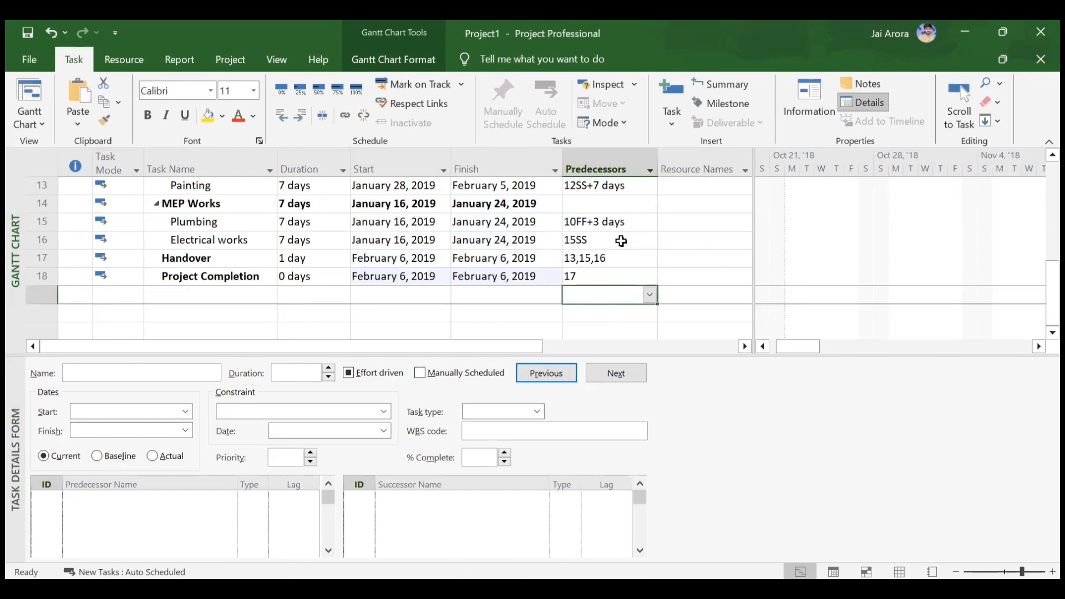
pyautogui.scroll(4, 617, 239)
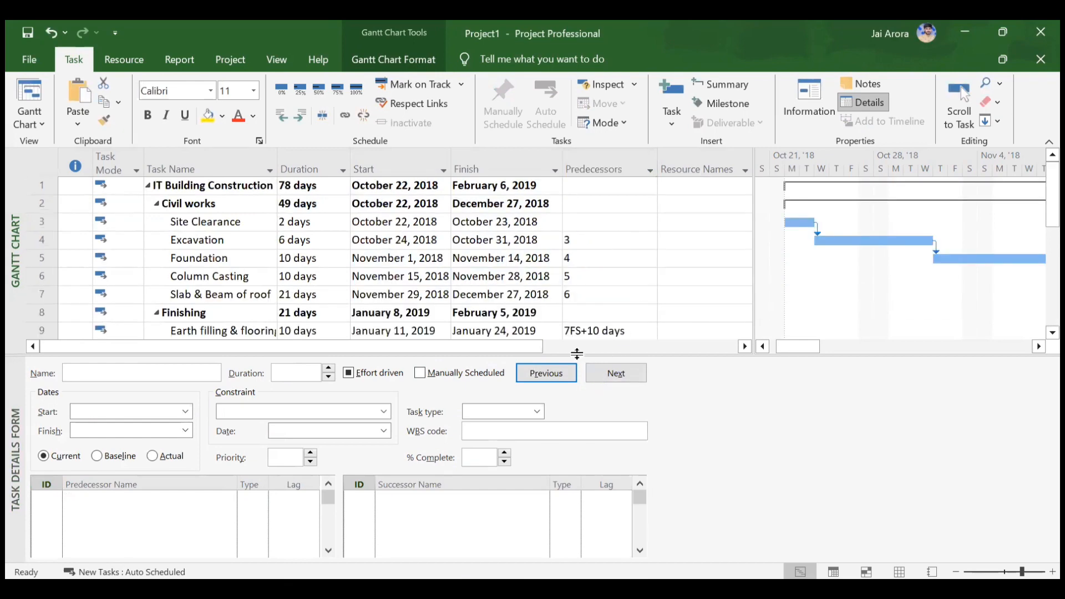
pyautogui.click(863, 102)
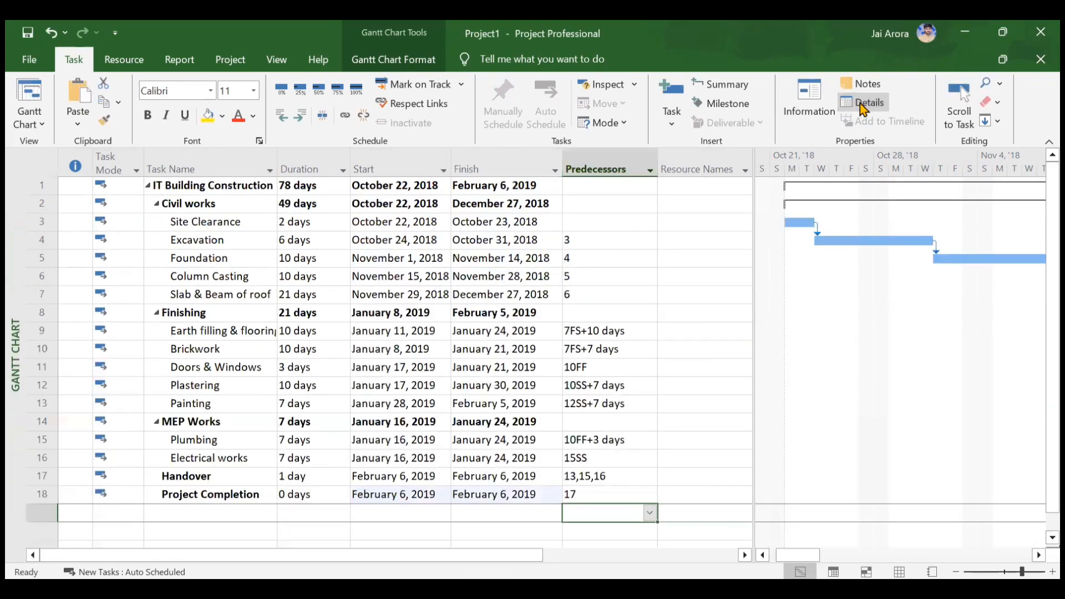
# Examine the task bars and dependency links along the Gantt chart's timeline at different time scales.
pyautogui.keyDown('ctrl'); pyautogui.scroll(-3, 913, 327); pyautogui.keyUp('ctrl')
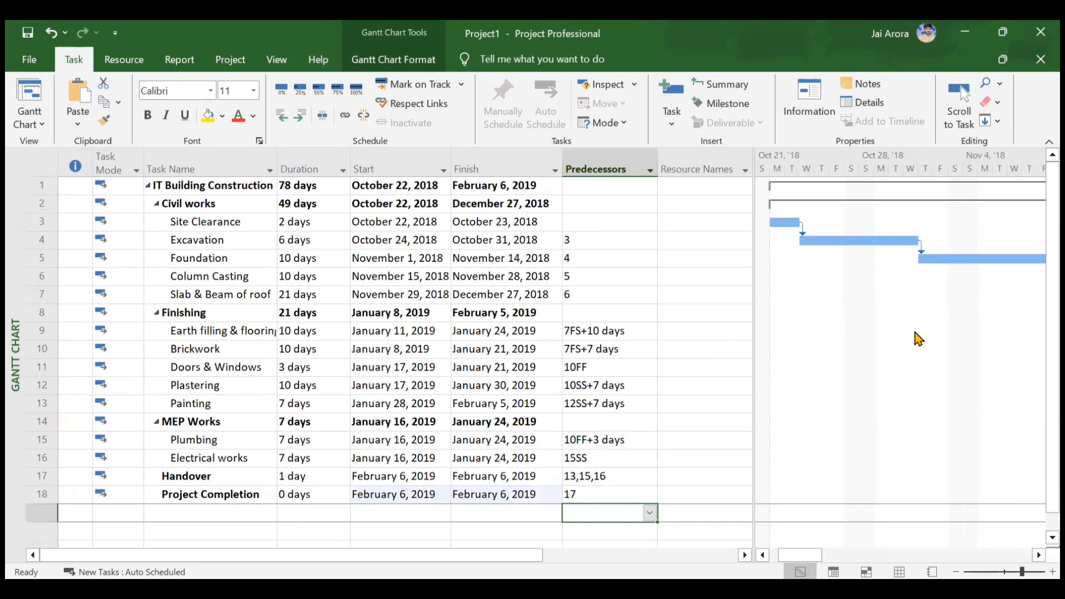
pyautogui.keyDown('ctrl'); pyautogui.scroll(2, 918, 338); pyautogui.keyUp('ctrl')
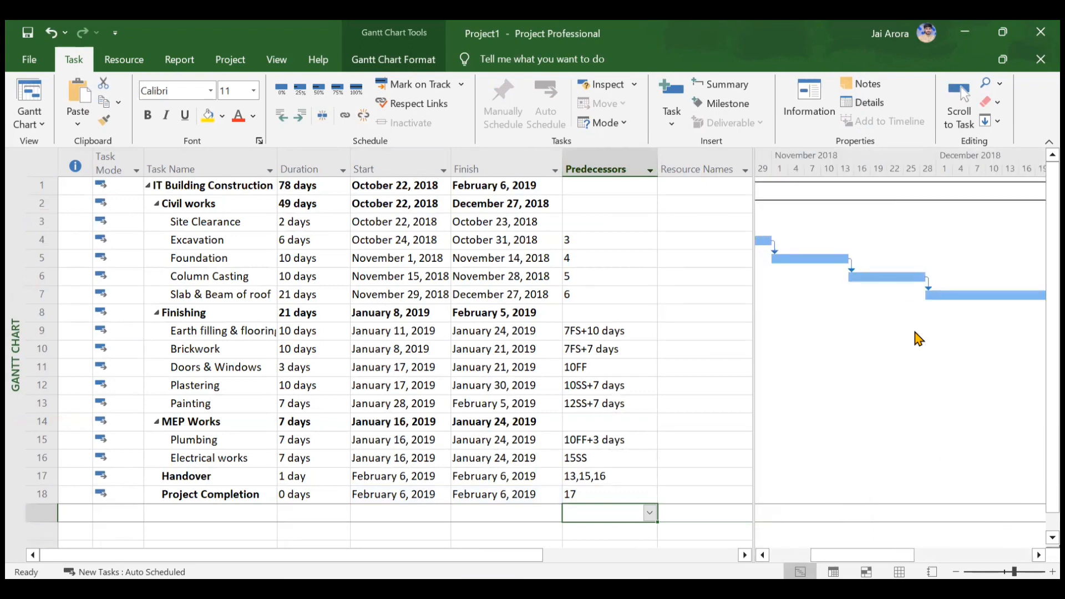
pyautogui.keyDown('ctrl'); pyautogui.scroll(-1, 919, 339); pyautogui.keyUp('ctrl')
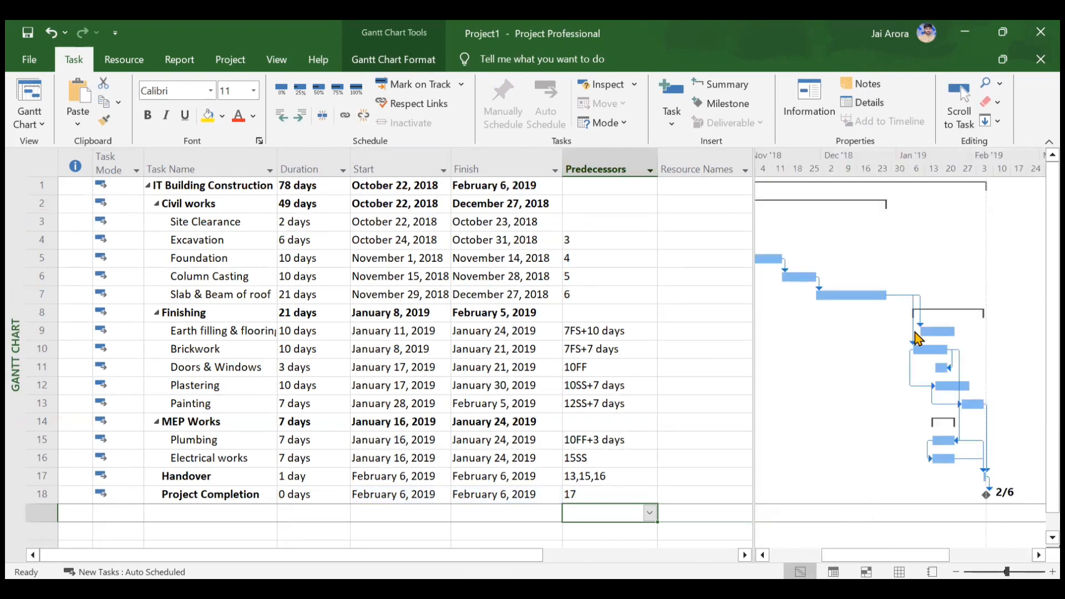
pyautogui.hscroll(-1, 861, 336)
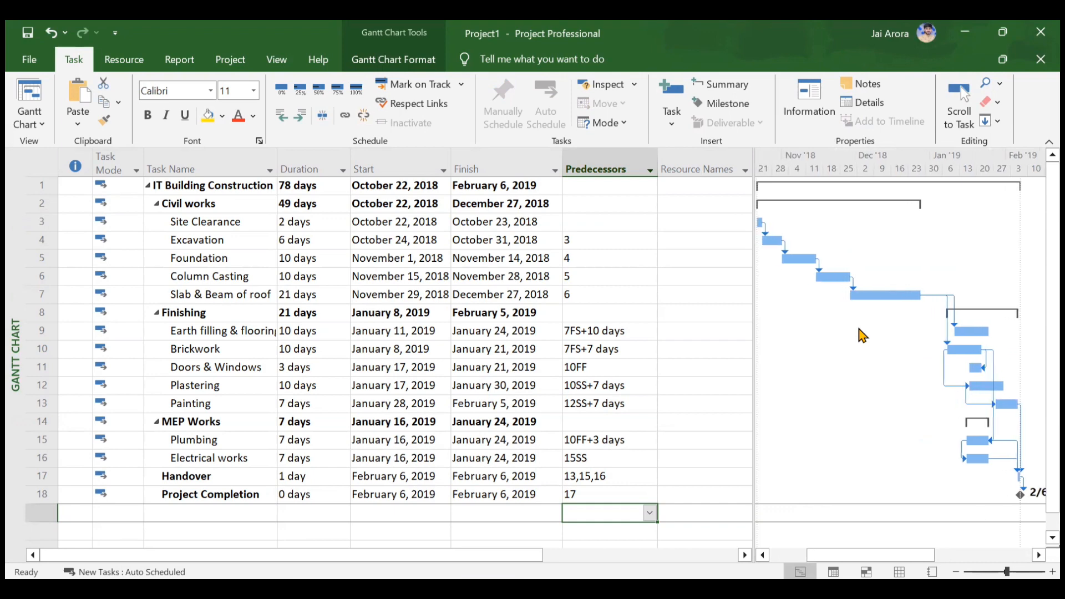
pyautogui.keyDown('ctrl'); pyautogui.scroll(4, 864, 335); pyautogui.keyUp('ctrl')
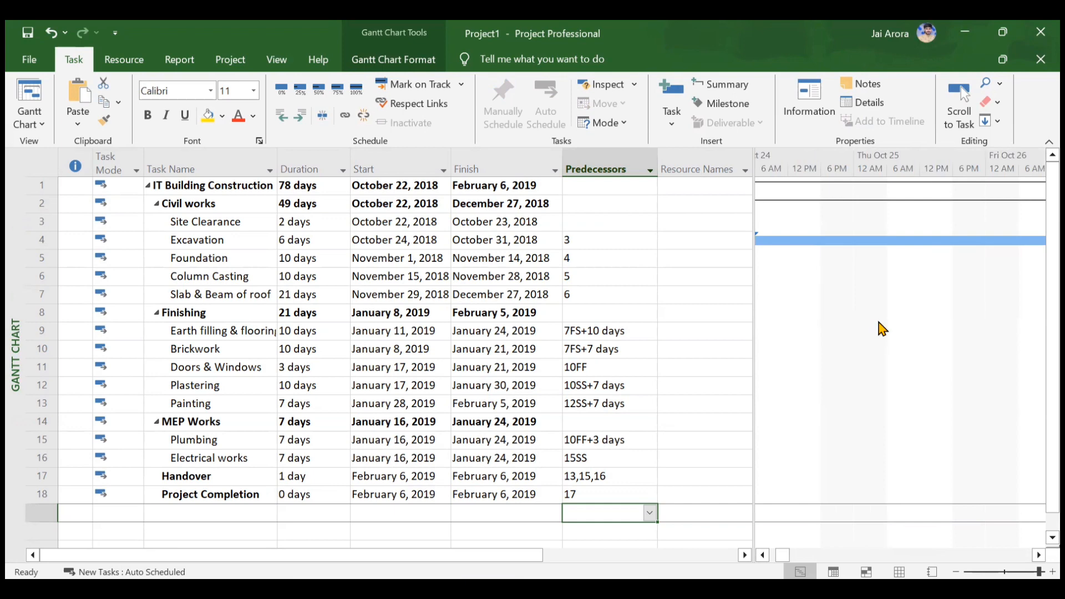
pyautogui.keyDown('ctrl'); pyautogui.scroll(-3, 881, 330); pyautogui.keyUp('ctrl')
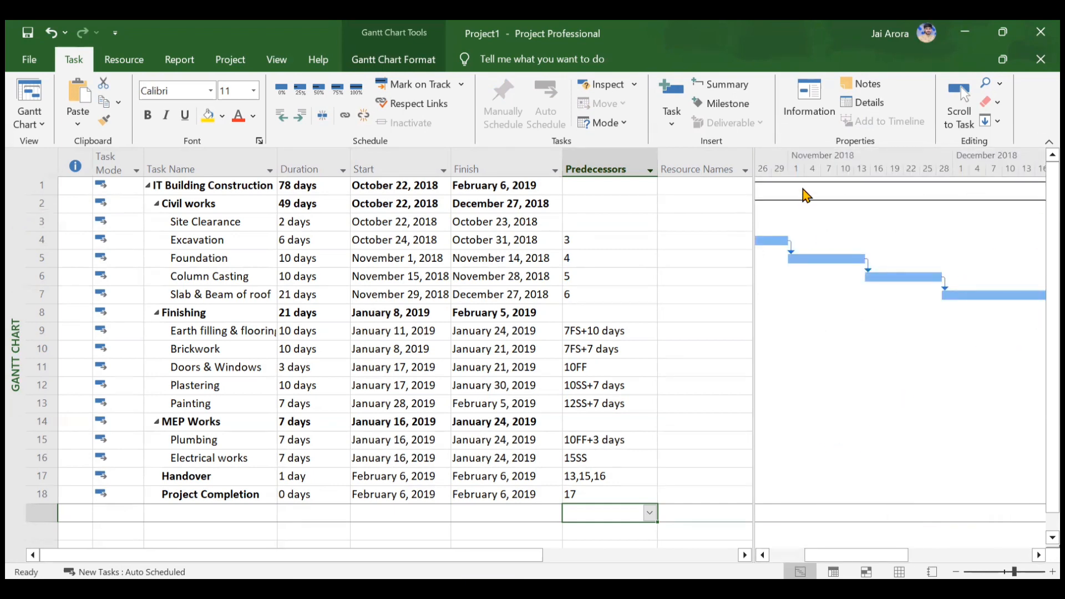
# Review the middle tier formatting and tier display options in the Gantt chart's Timescale settings, and close them without changes.
pyautogui.rightClick(799, 166)
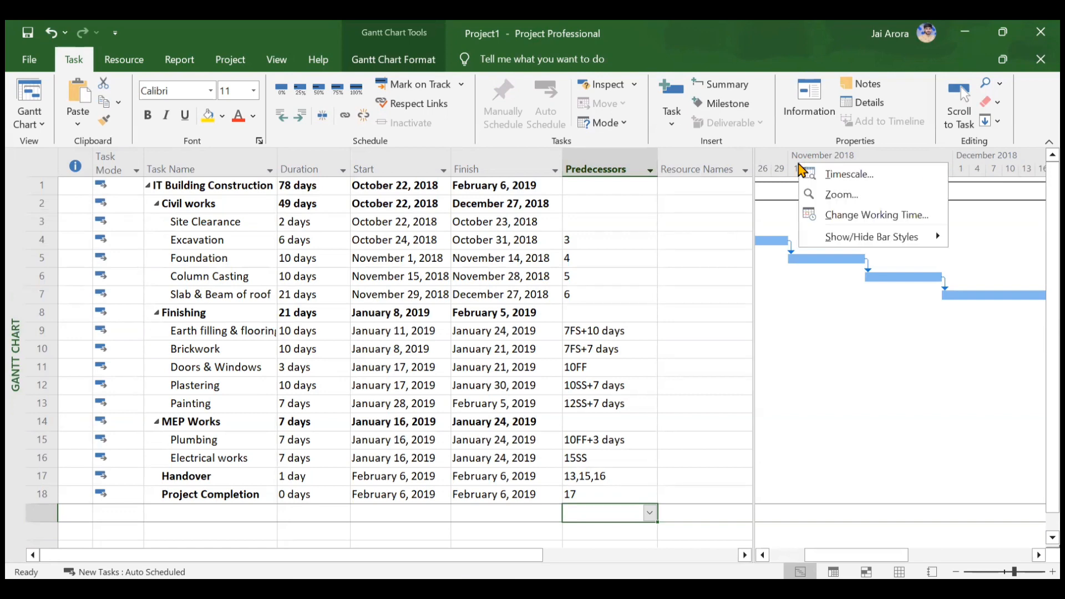
pyautogui.click(862, 176)
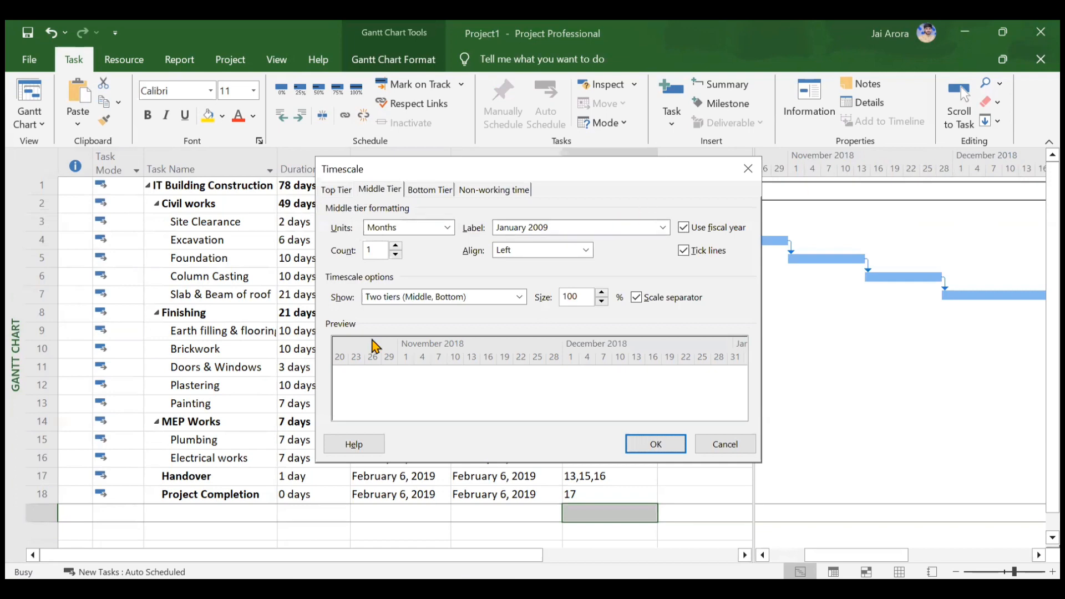
pyautogui.click(451, 298)
pyautogui.click(451, 303)
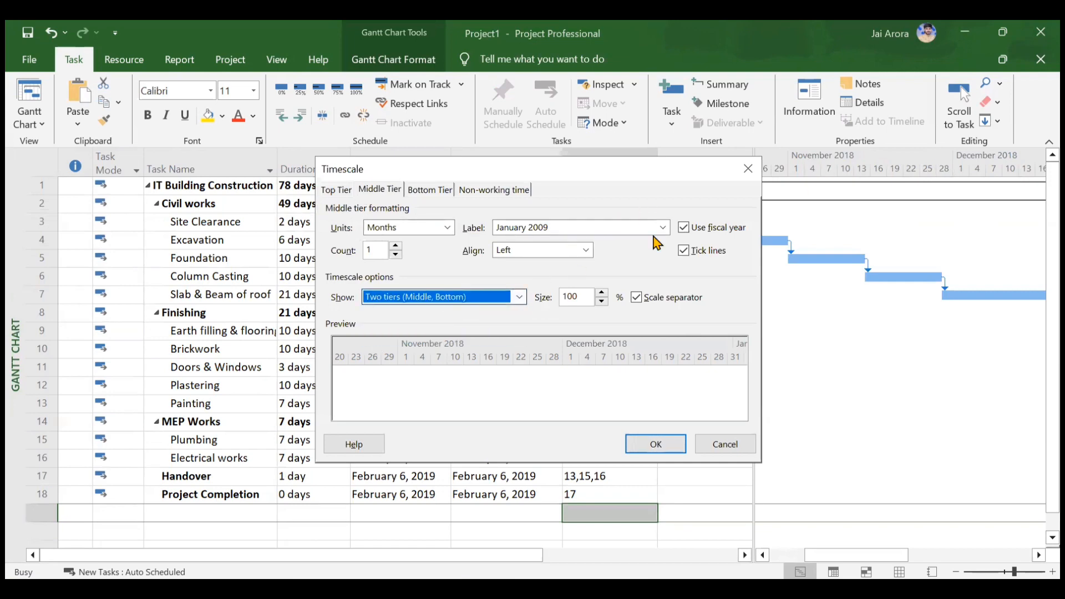
pyautogui.click(748, 168)
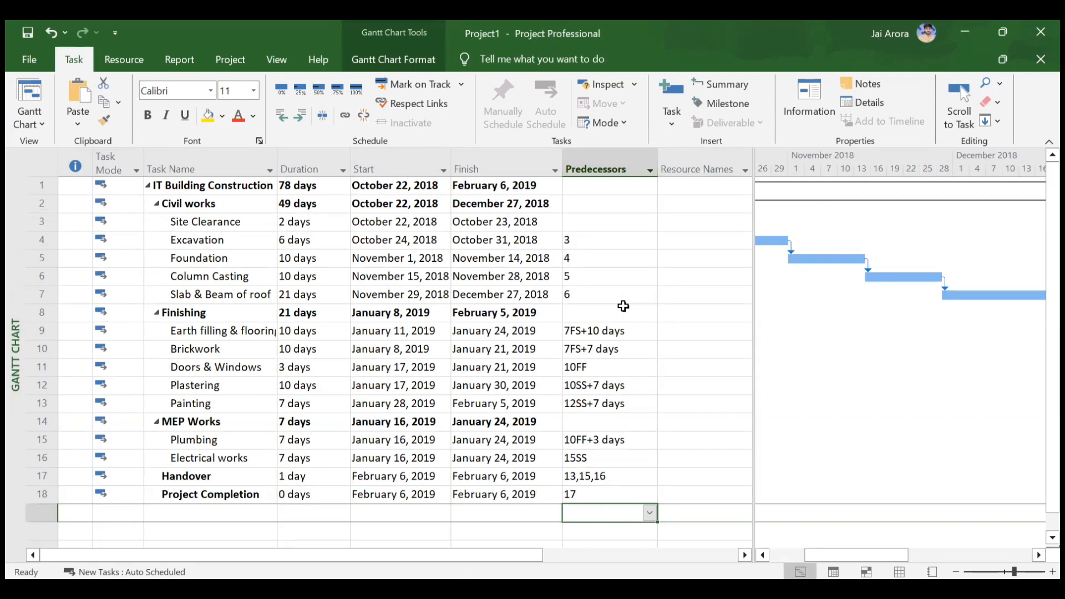
# Bring the Electrical works bar into view and examine the whole schedule's task bars and dependency links at a coarser time scale.
pyautogui.click(253, 461)
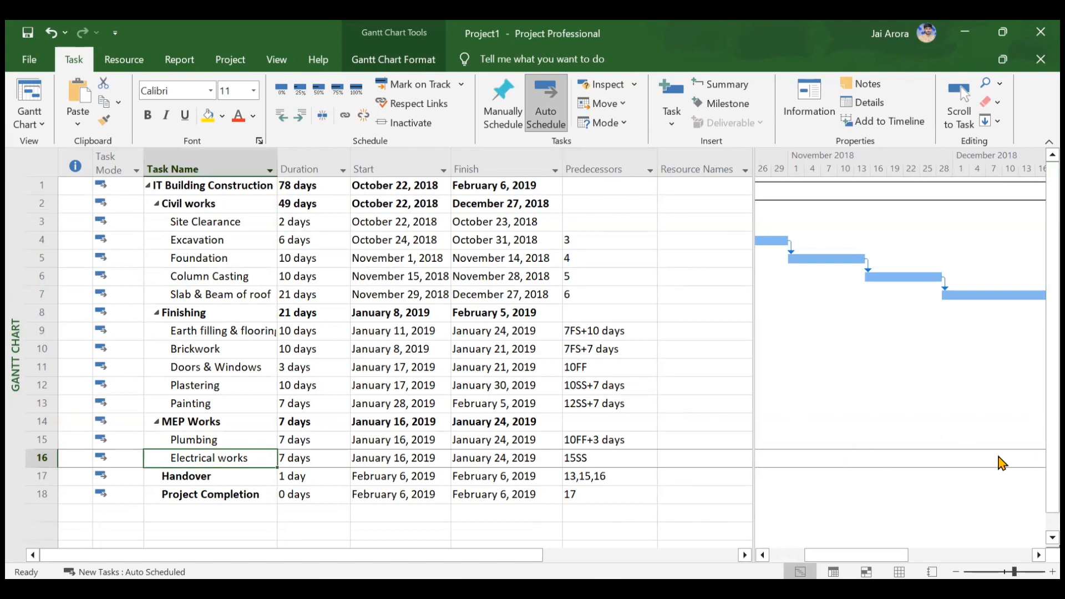
pyautogui.click(960, 117)
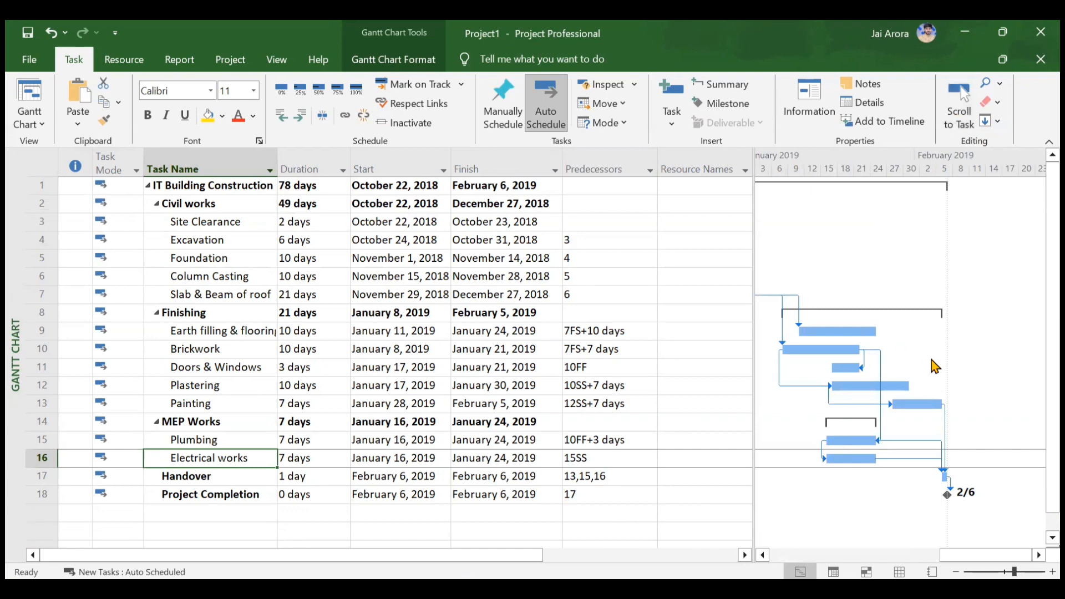
pyautogui.scroll(-1, 931, 360)
pyautogui.hscroll(-2, 887, 348)
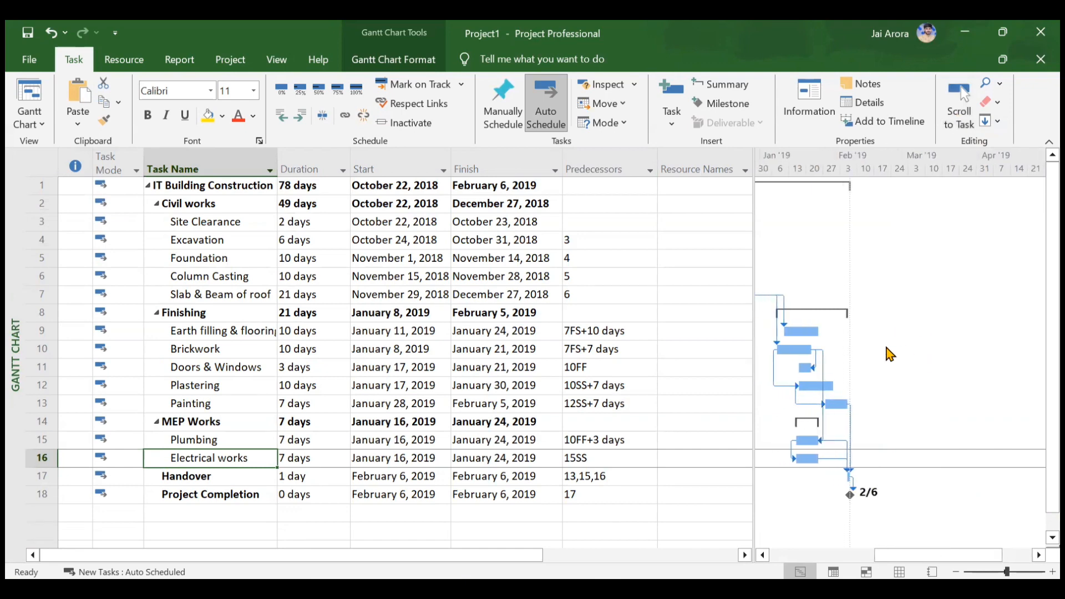
pyautogui.hscroll(3, 950, 562)
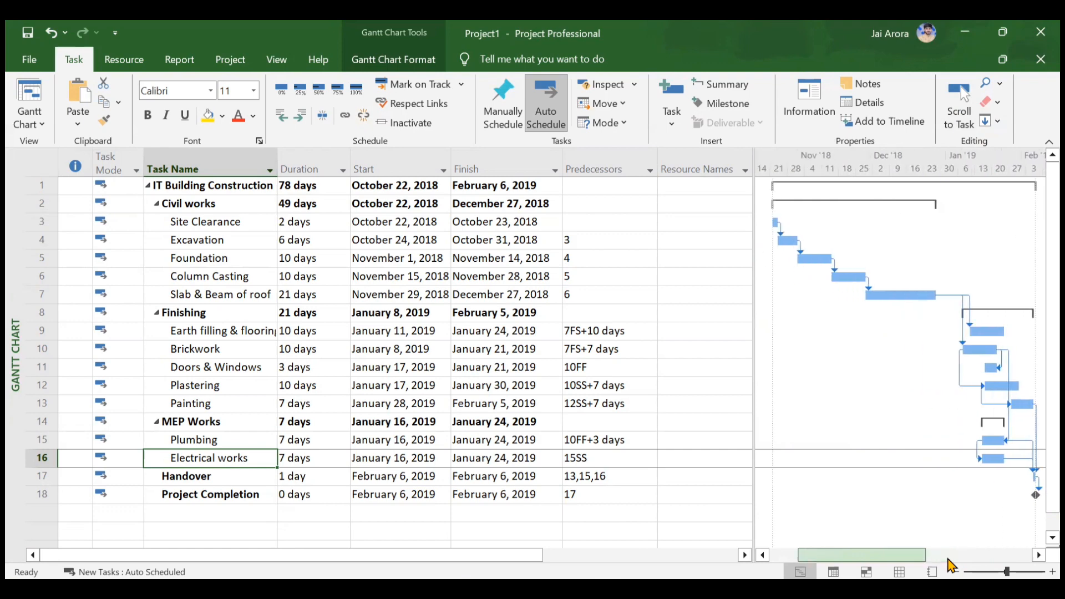
pyautogui.hscroll(-5, 950, 562)
pyautogui.hscroll(-1, 950, 562)
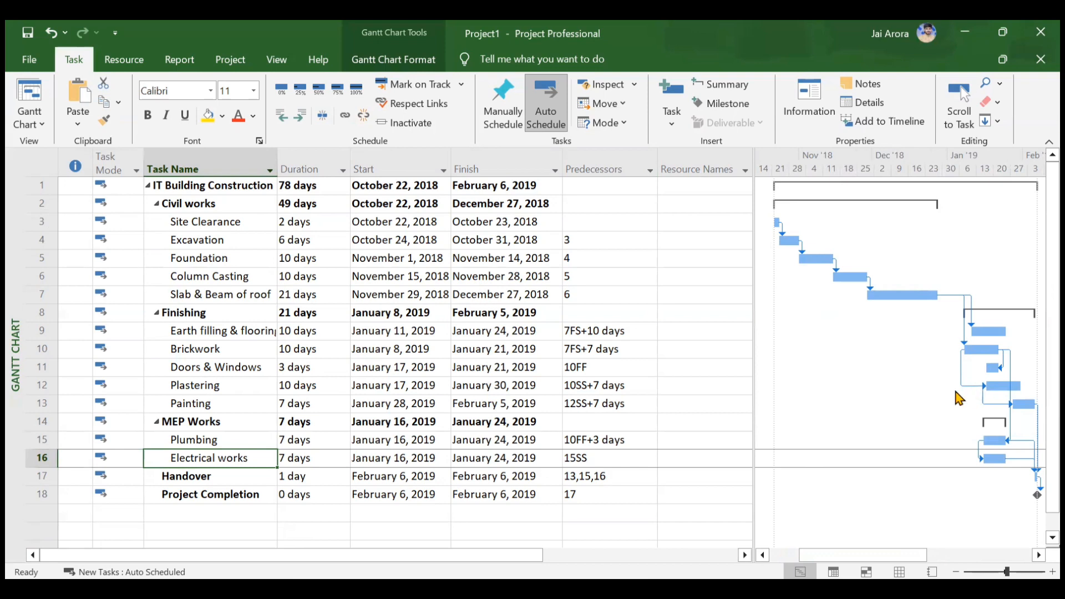
pyautogui.click(1001, 385)
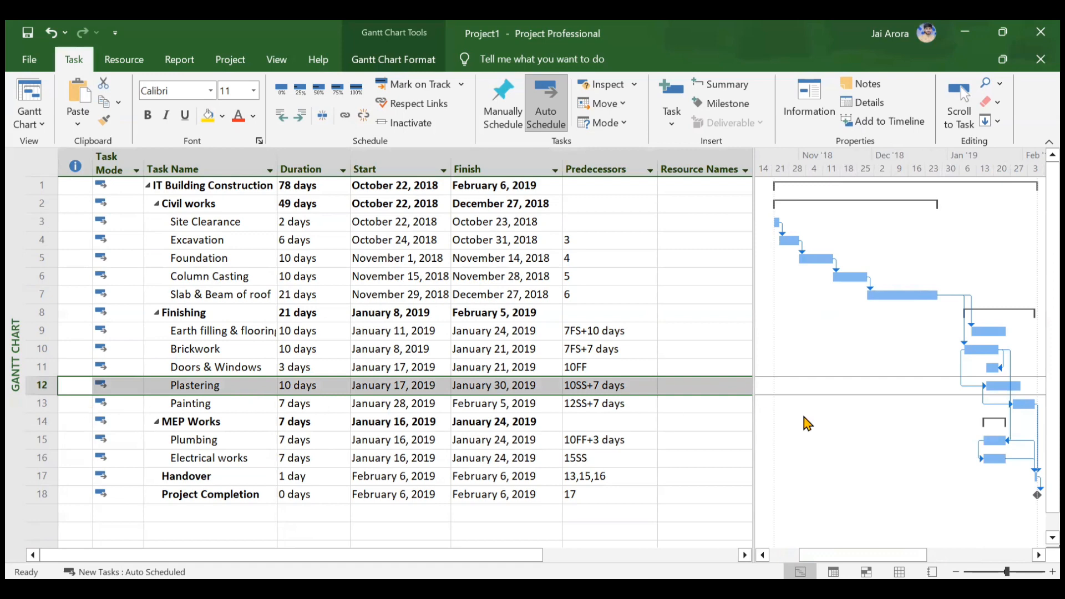
pyautogui.hscroll(3, 1018, 458)
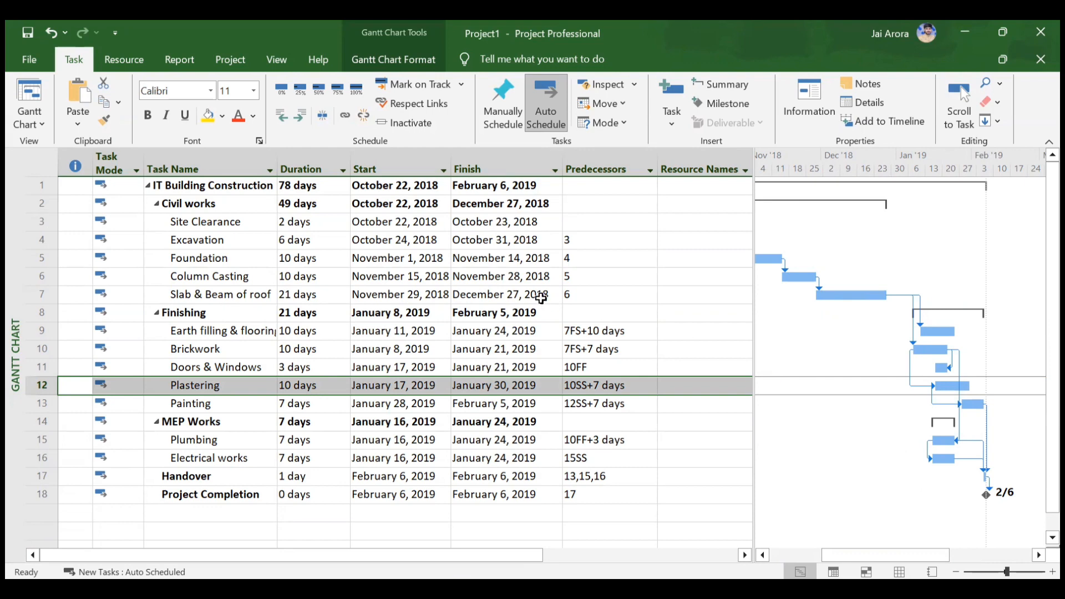
# Display the schedule as a Network Diagram and survey its task boxes at a reduced zoom, back to IT Building Construction.
pyautogui.click(45, 123)
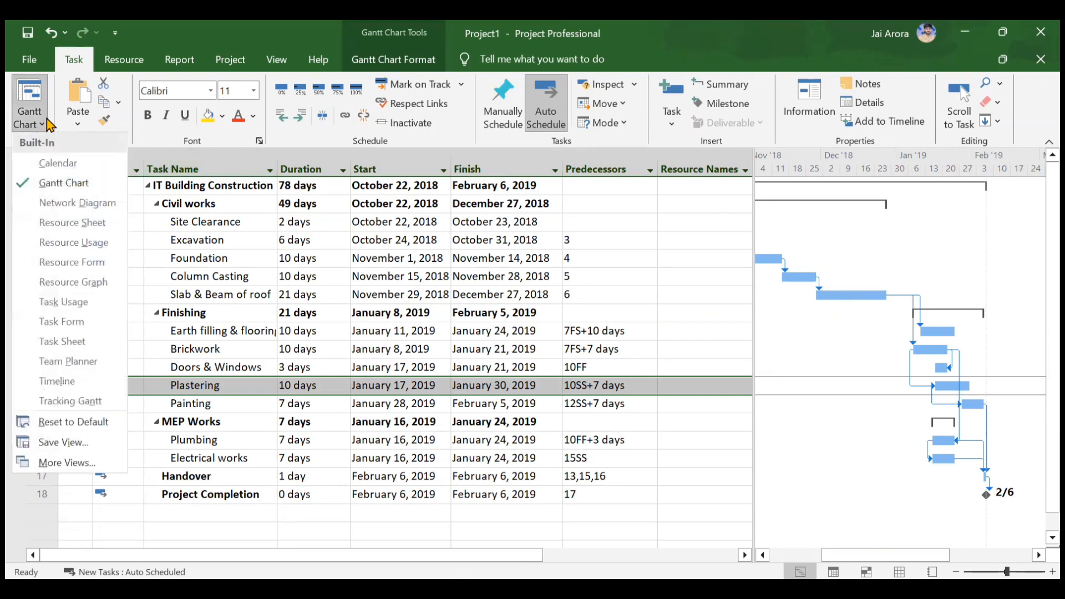
pyautogui.click(87, 205)
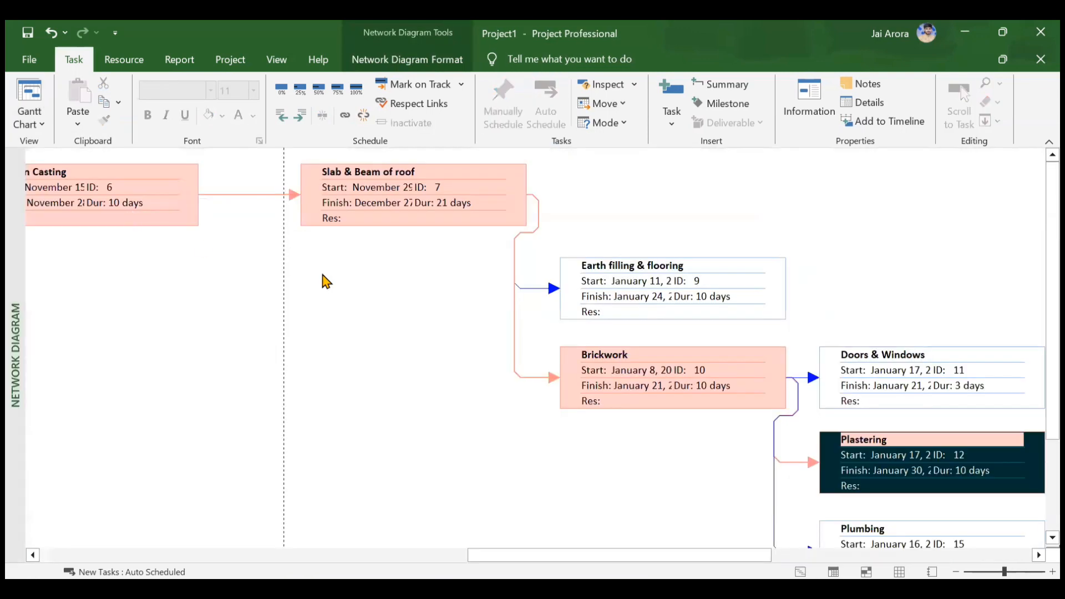
pyautogui.scroll(2, 316, 280)
pyautogui.hscroll(-5, 185, 364)
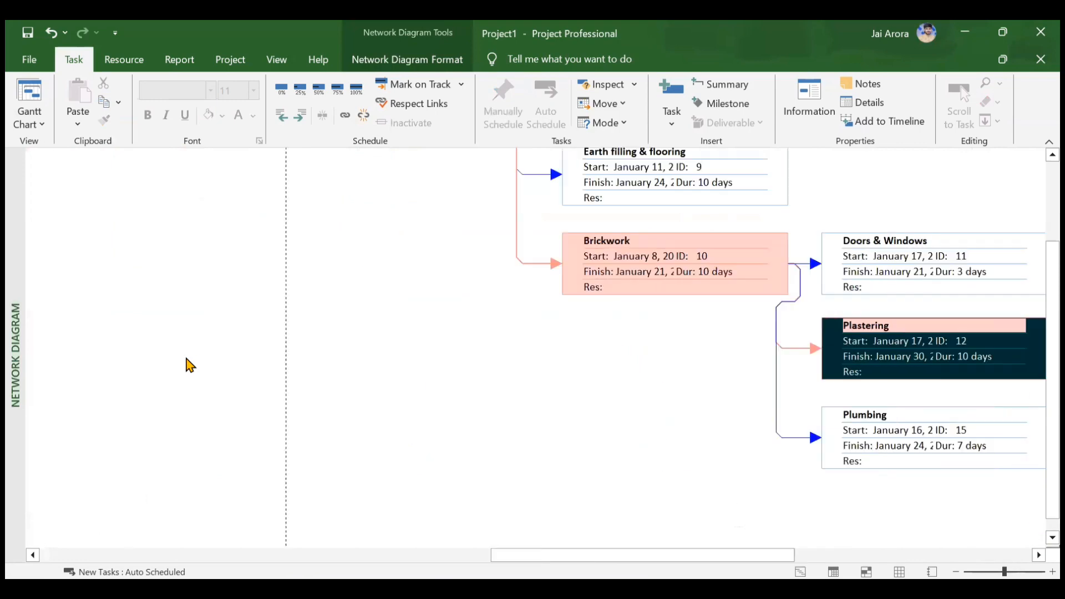
pyautogui.hscroll(5, 185, 364)
pyautogui.scroll(-2, 186, 363)
pyautogui.scroll(2, 186, 364)
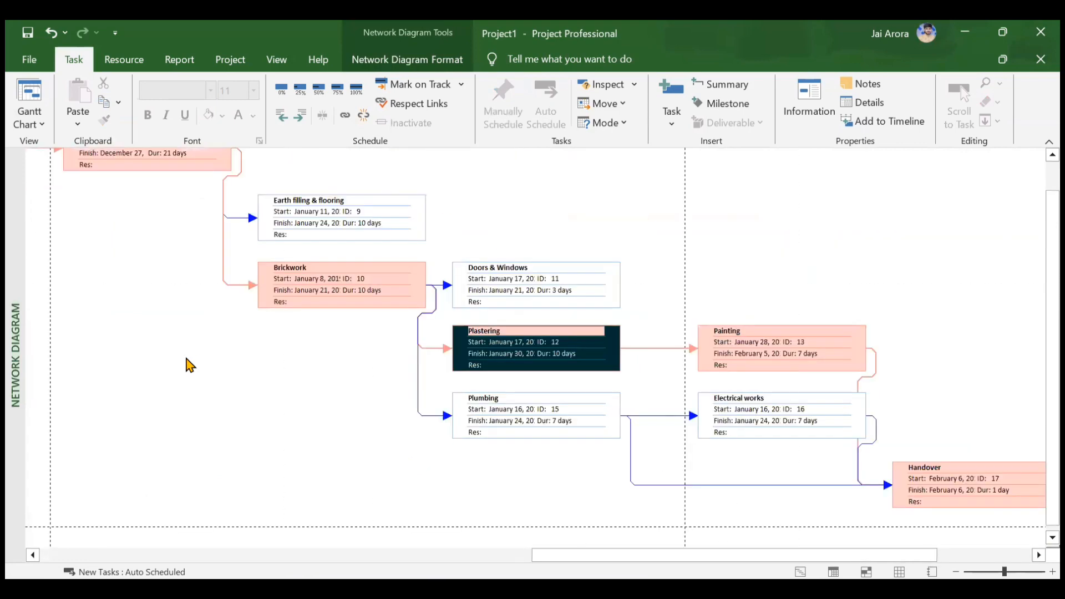
pyautogui.hscroll(-1, 185, 364)
pyautogui.hscroll(-10, 186, 364)
pyautogui.scroll(1, 186, 364)
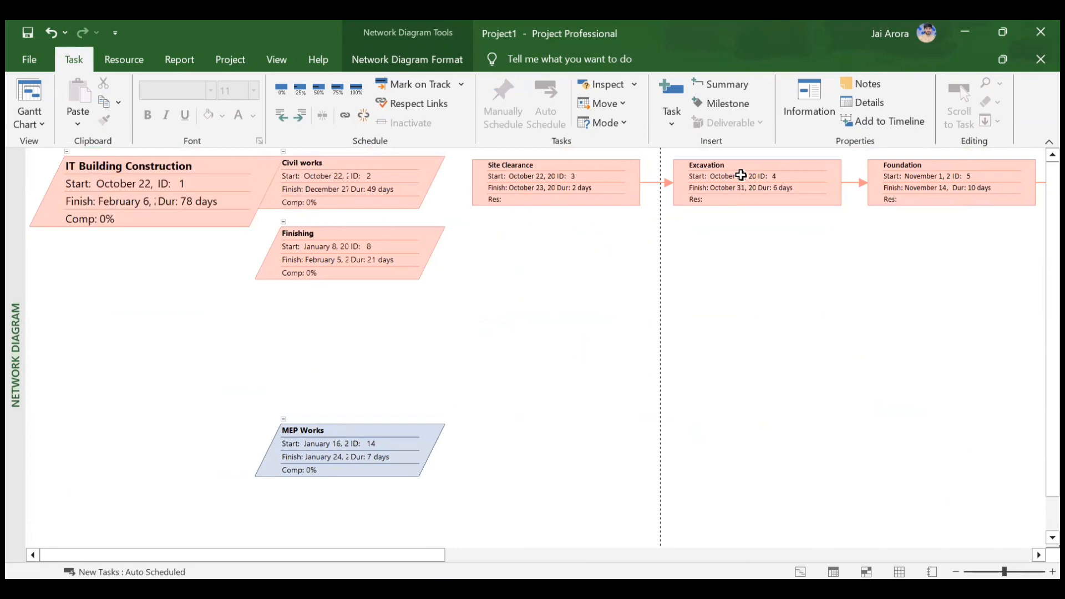
# Trace the linked task sequence in the network diagram from Site Clearance through to Handover and Project Completion.
pyautogui.hscroll(10, 740, 177)
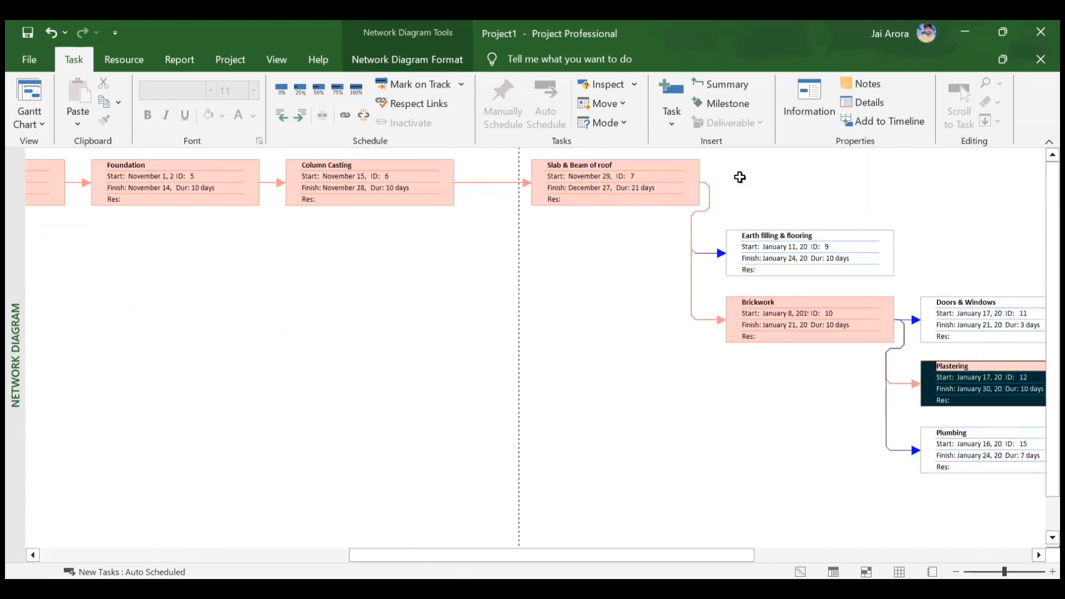
pyautogui.hscroll(-8, 740, 177)
pyautogui.hscroll(10, 555, 321)
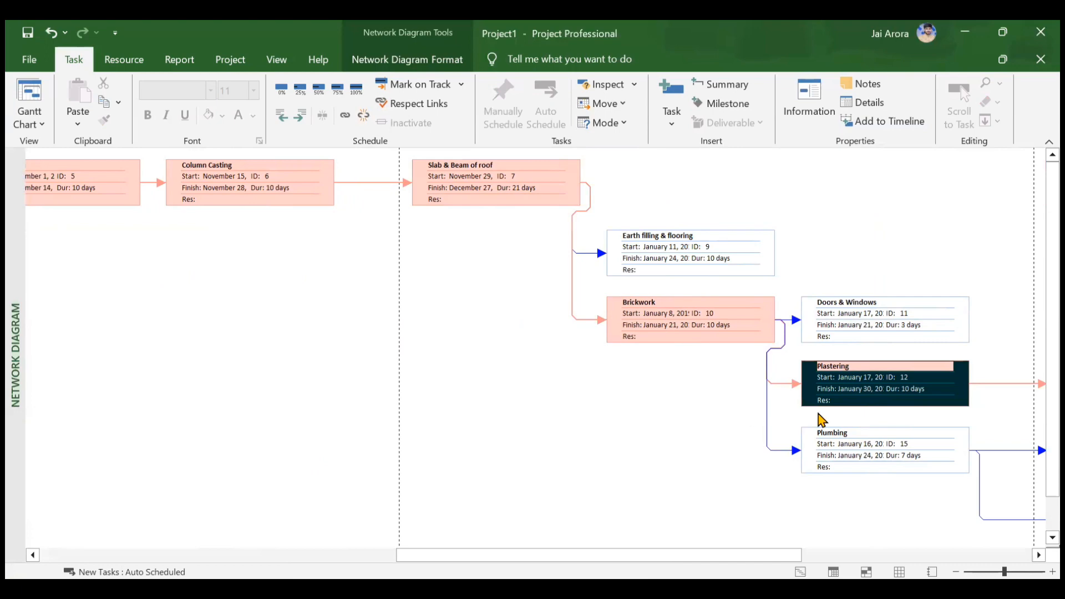
pyautogui.hscroll(-12, 726, 416)
pyautogui.hscroll(12, 375, 455)
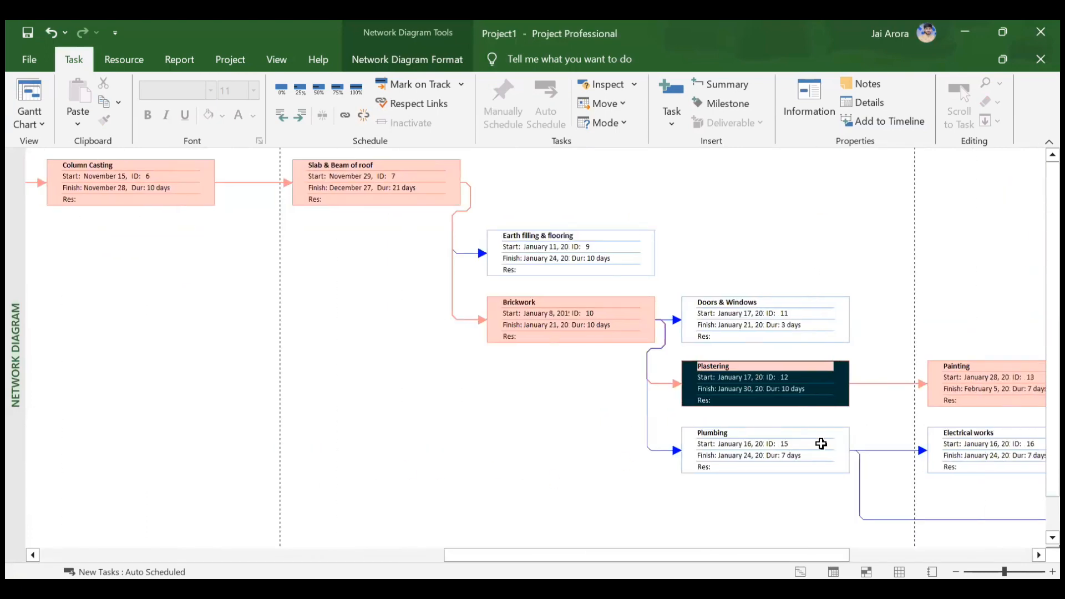
pyautogui.hscroll(5, 821, 444)
pyautogui.hscroll(-12, 821, 443)
pyautogui.scroll(-6, 821, 444)
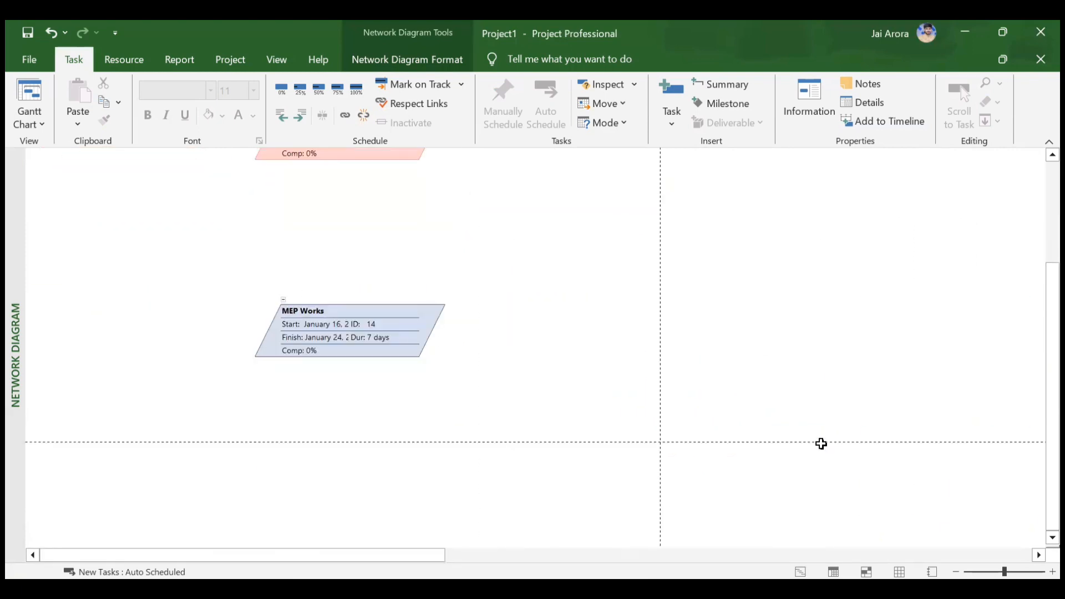
pyautogui.hscroll(4, 821, 444)
pyautogui.hscroll(12, 821, 444)
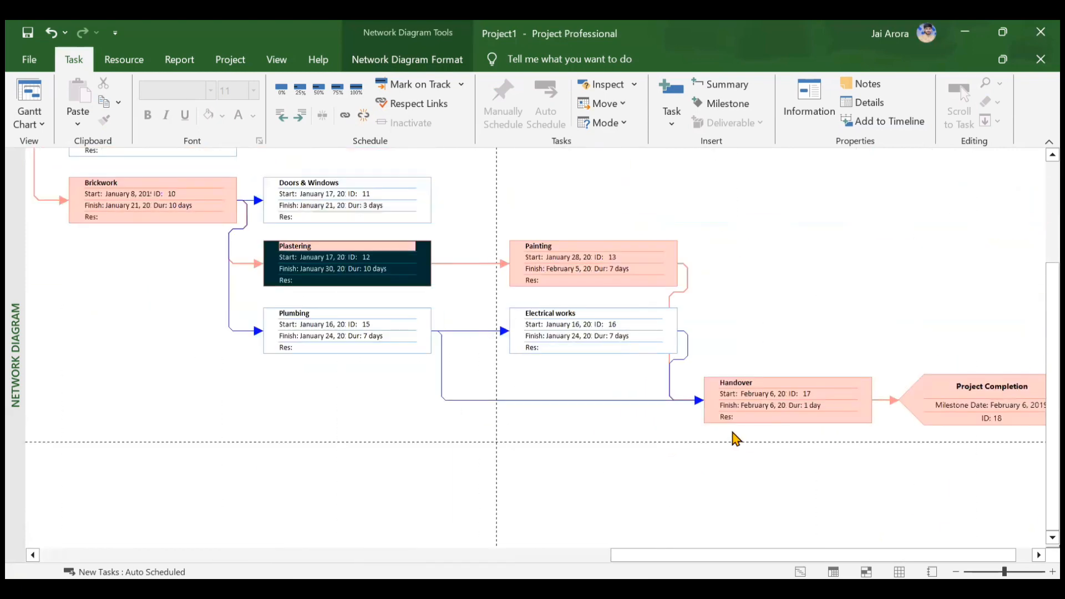
pyautogui.hscroll(2, 938, 416)
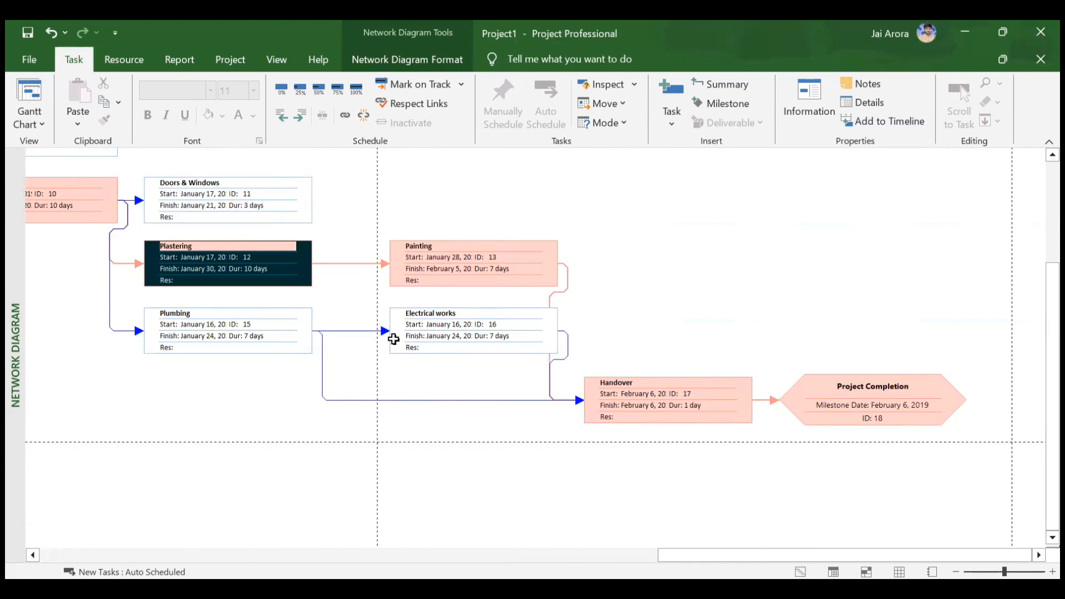
pyautogui.hscroll(-5, 392, 336)
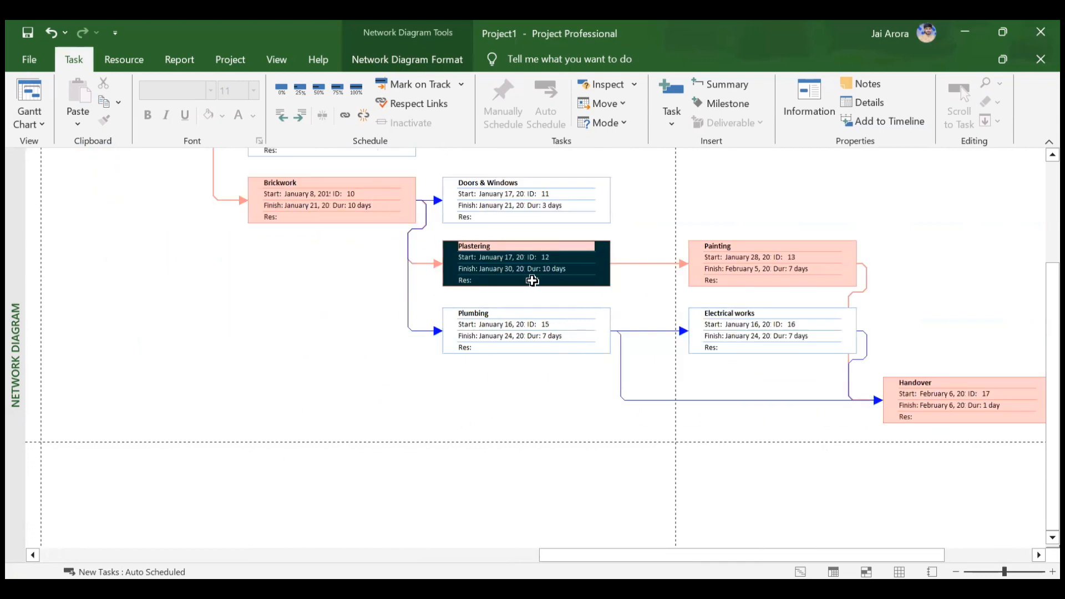
pyautogui.scroll(3, 530, 278)
pyautogui.hscroll(-15, 531, 279)
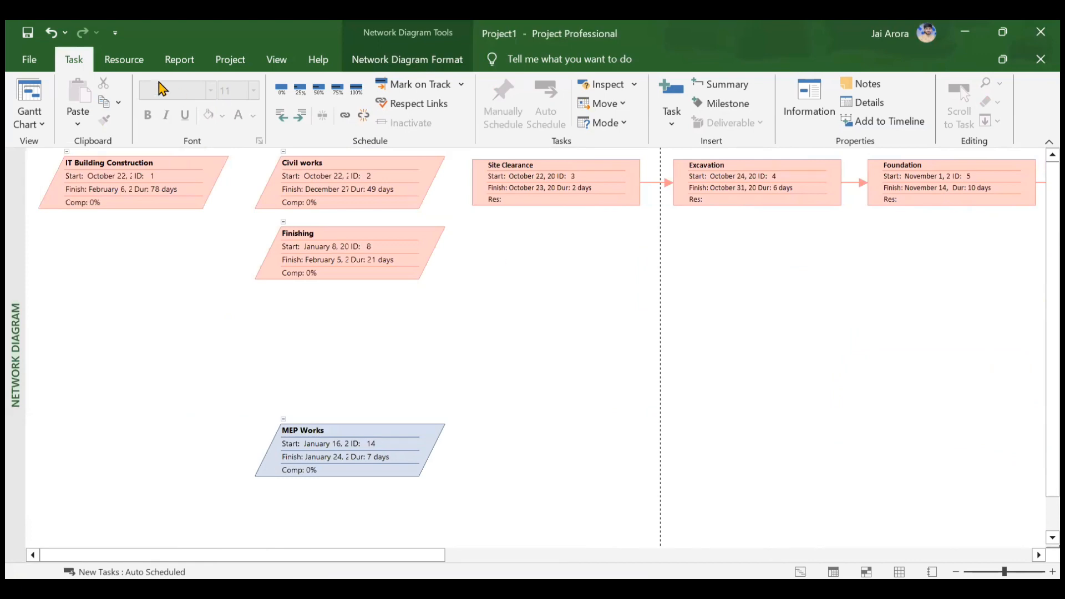
# Return to the Gantt Chart view and show the timeline from the project's first tasks in October 2018.
pyautogui.click(36, 100)
pyautogui.hscroll(-2, 941, 323)
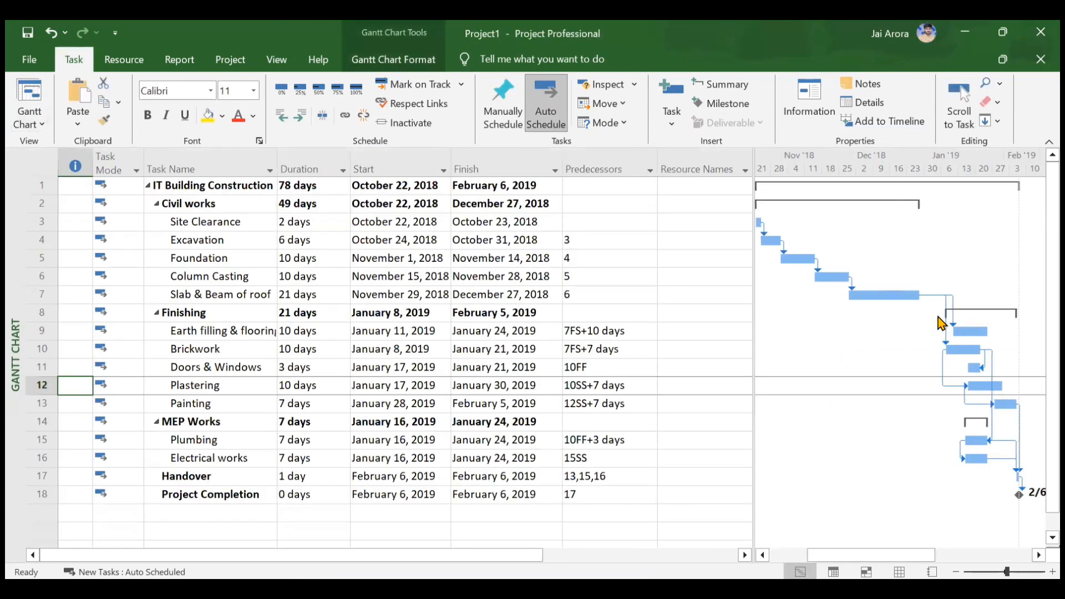
pyautogui.hscroll(-2, 940, 321)
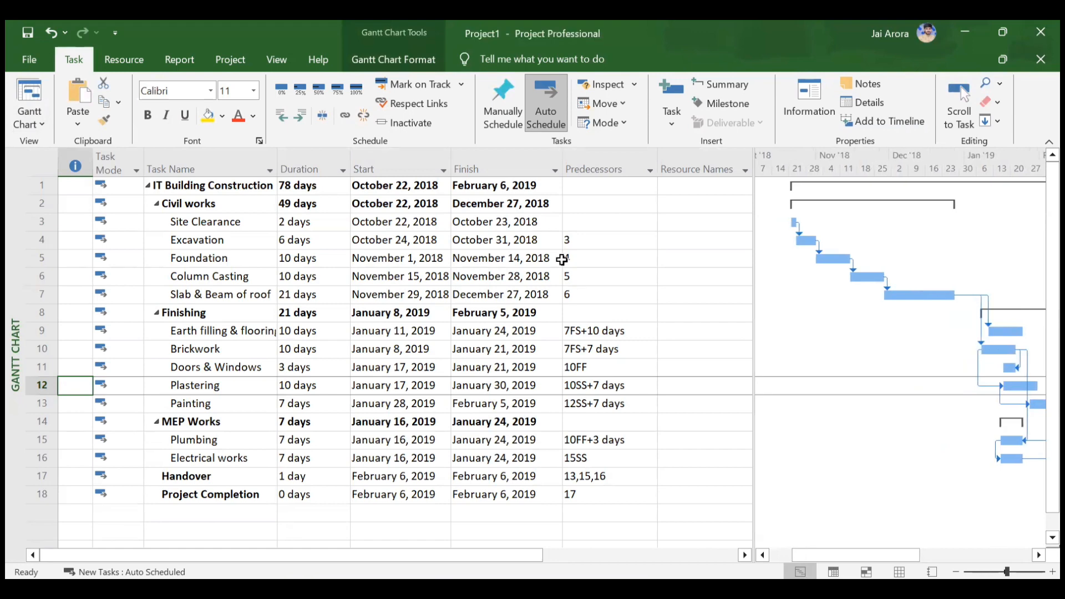